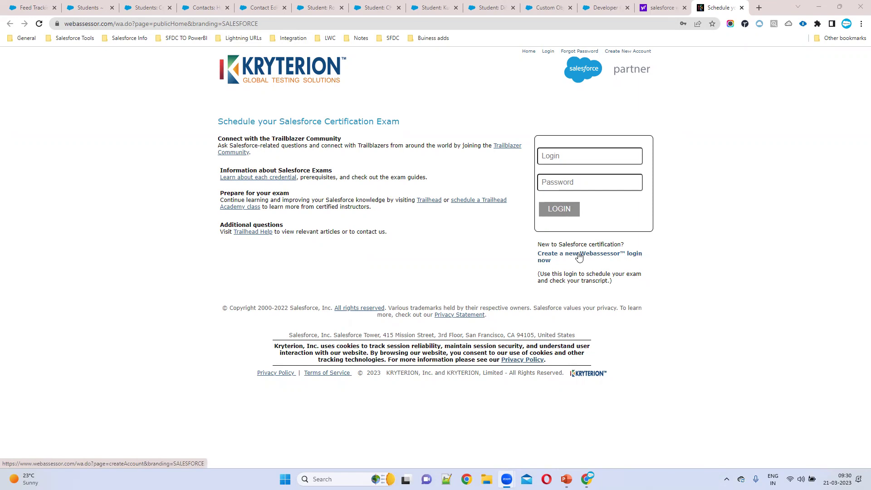
# - Open the 'Create a new Webassessor login' form from the Salesforce login box
pyautogui.click(579, 257)
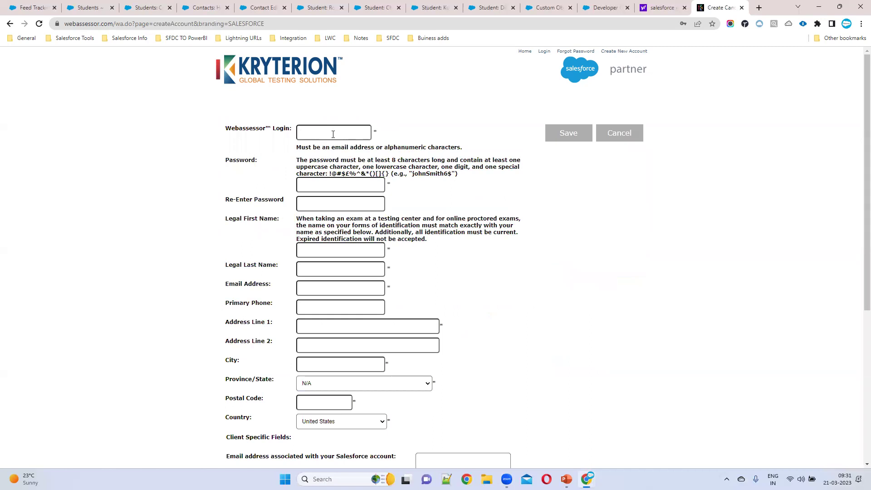
# - Enter an email address as the Webassessor login and dismiss Chrome's saved-password suggestions
pyautogui.moveTo(300, 160); pyautogui.dragTo(461, 201)
pyautogui.click(345, 186)
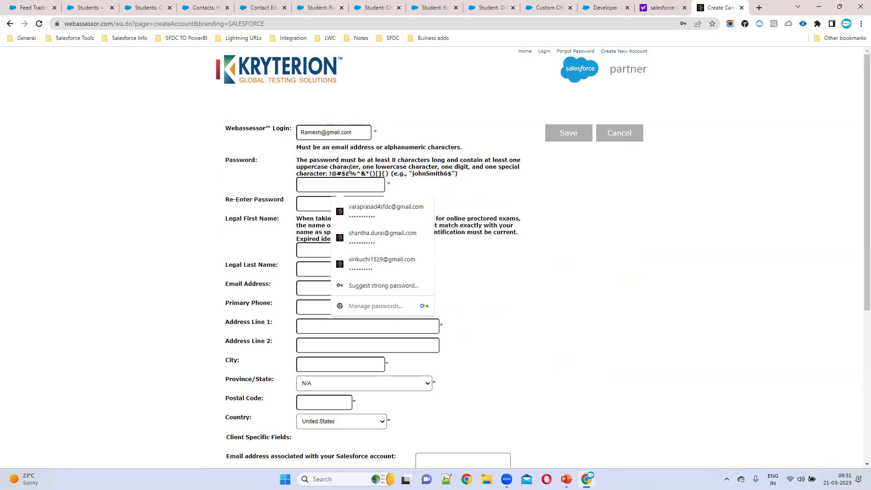
pyautogui.click(480, 182)
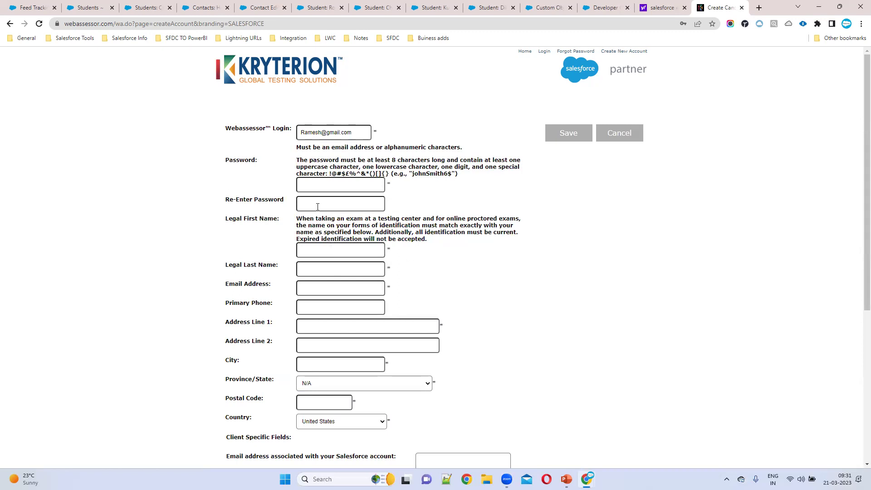
# - Look over the legal name and address fields further down, leaving them empty
pyautogui.scroll(-2, 422, 200)
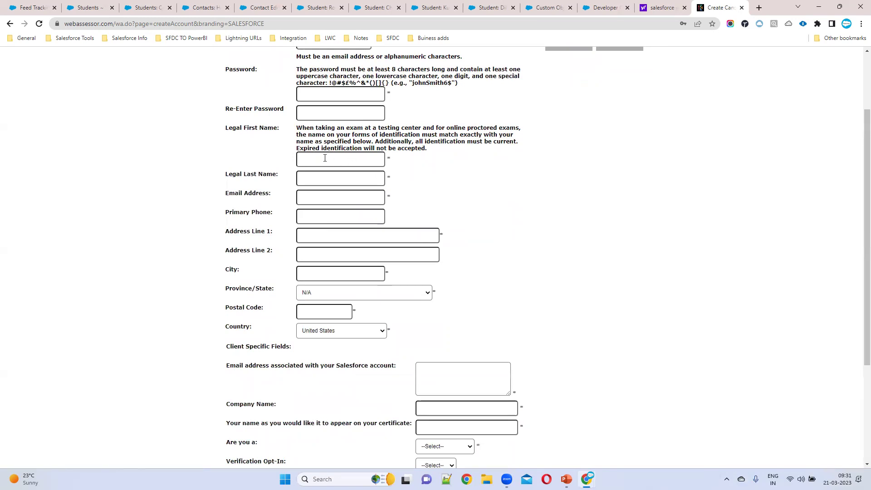
pyautogui.click(320, 180)
pyautogui.moveTo(225, 230); pyautogui.dragTo(411, 319)
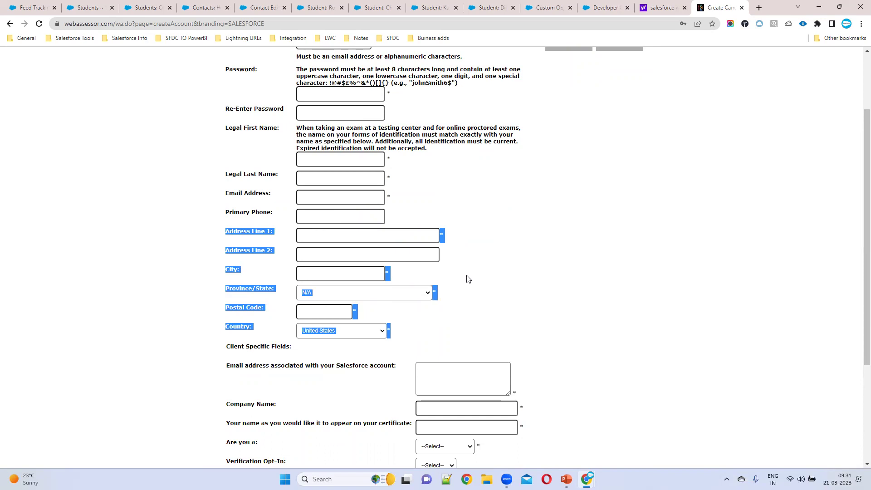
pyautogui.click(561, 307)
# - Type 'SAlesforce' as the company name and trim its end
pyautogui.scroll(-4, 470, 265)
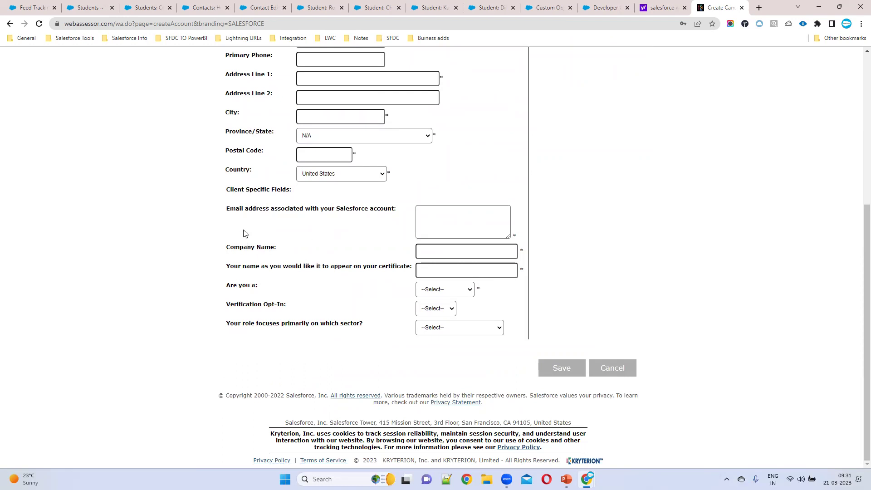
pyautogui.moveTo(230, 247); pyautogui.dragTo(331, 246)
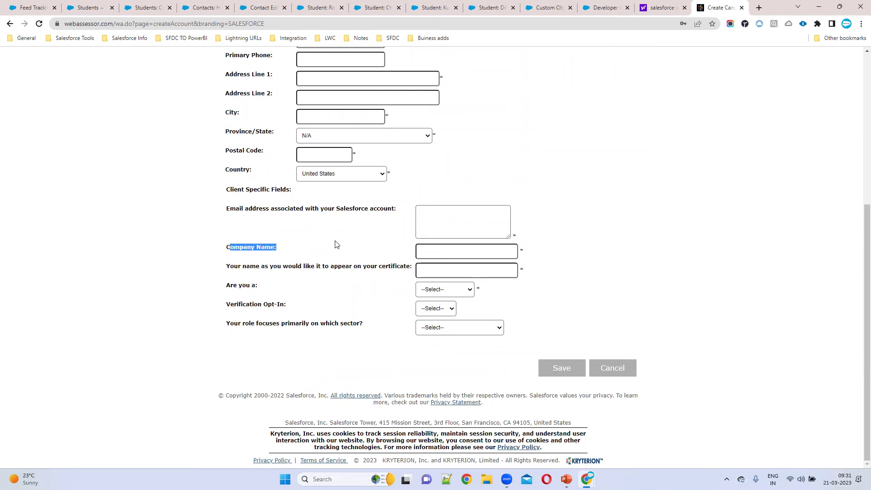
pyautogui.click(462, 252)
pyautogui.write('SAlesforce')
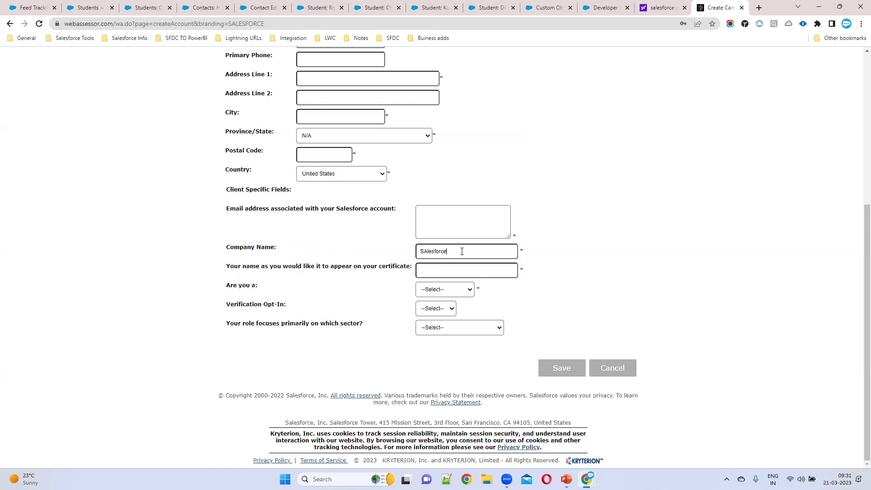
pyautogui.press('BackSpace')
pyautogui.press('BackSpace')
pyautogui.press('BackSpace')
pyautogui.press('BackSpace')
pyautogui.press('BackSpace')
pyautogui.press('BackSpace')
pyautogui.press('BackSpace')
# - Type a name for the certificate, then select and delete it
pyautogui.moveTo(226, 266); pyautogui.dragTo(411, 267)
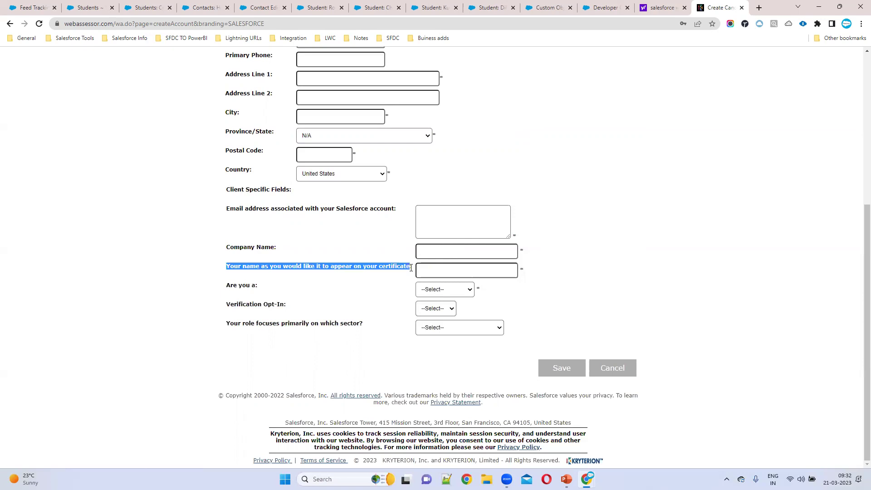
pyautogui.click(425, 273)
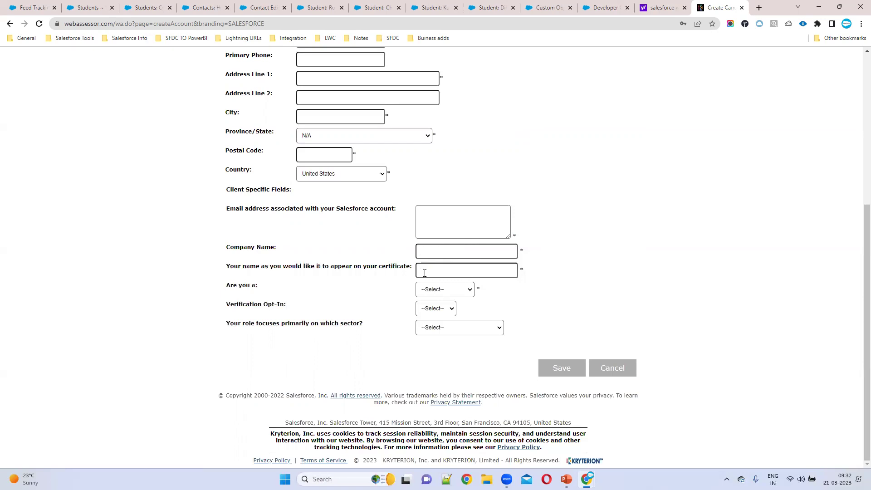
pyautogui.moveTo(465, 268); pyautogui.dragTo(421, 268)
pyautogui.press('BackSpace')
# - Set 'Are you a' to SFDC Employee and Verification Opt-In to Yes
pyautogui.moveTo(226, 286); pyautogui.dragTo(278, 292)
pyautogui.click(431, 292)
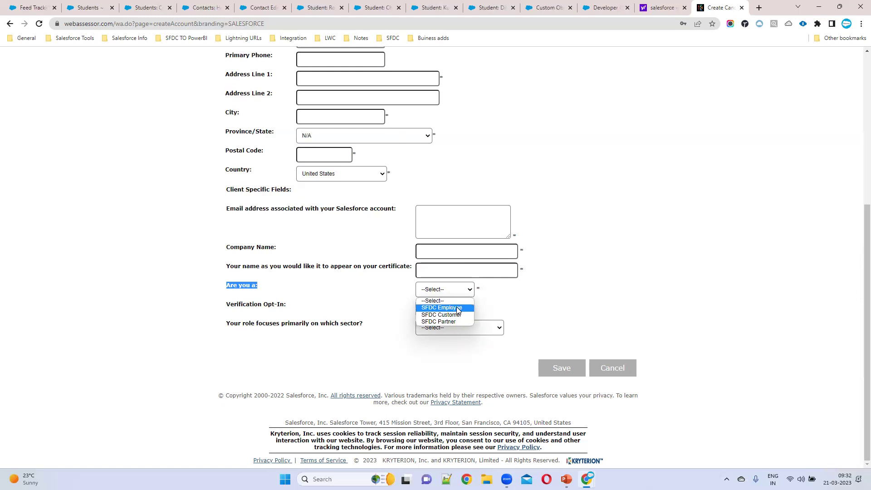
pyautogui.click(453, 308)
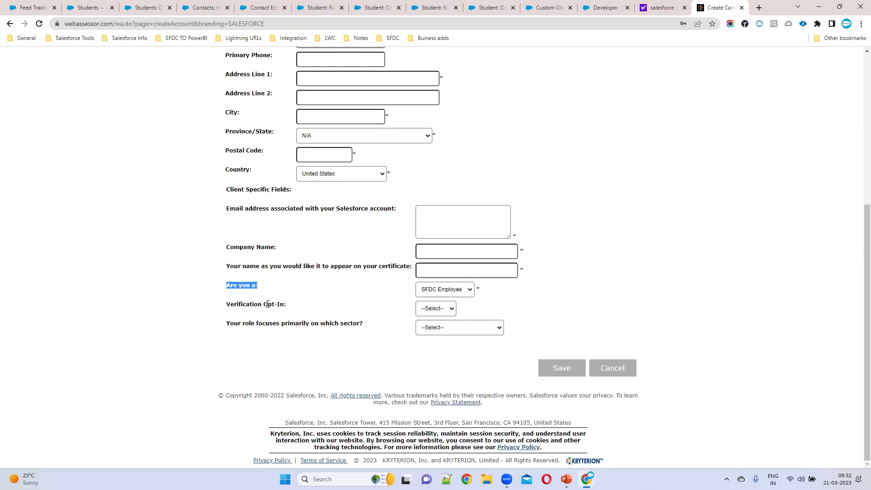
pyautogui.moveTo(226, 305); pyautogui.dragTo(309, 308)
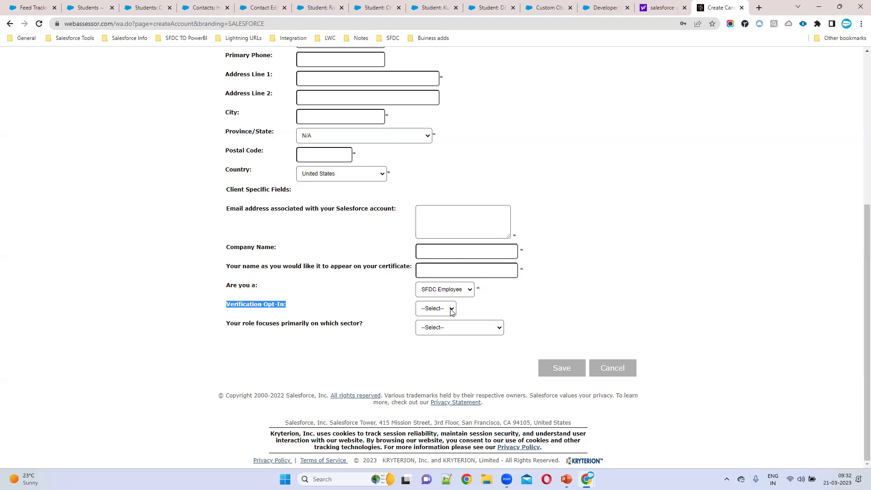
pyautogui.click(452, 311)
pyautogui.click(440, 327)
# - Search 'verify salesforce certification' in a new browser tab
pyautogui.click(759, 8)
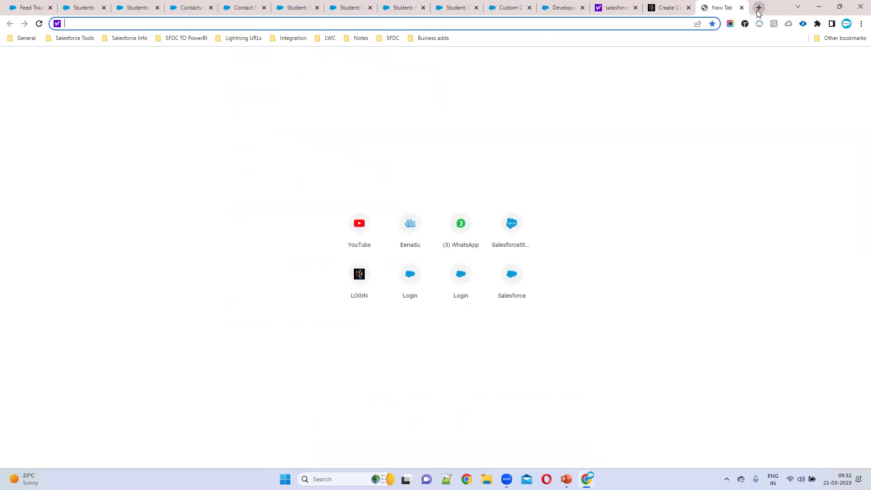
pyautogui.write('verify salesforce ')
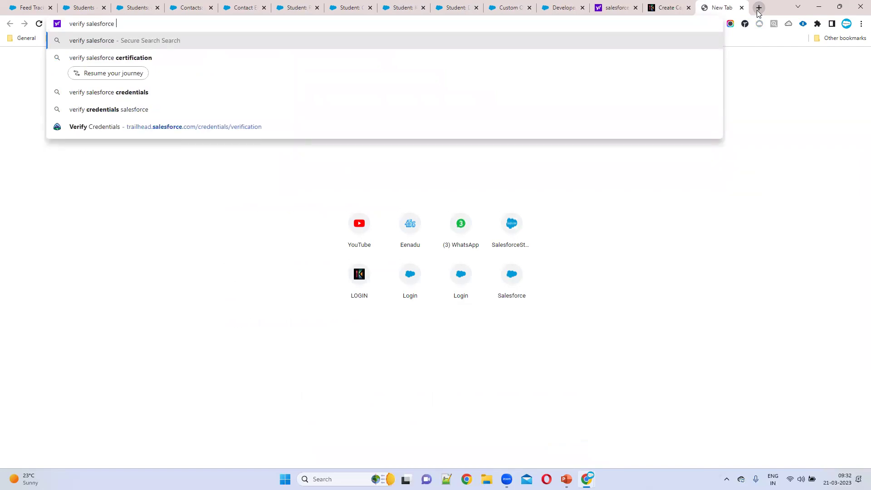
pyautogui.write('certification')
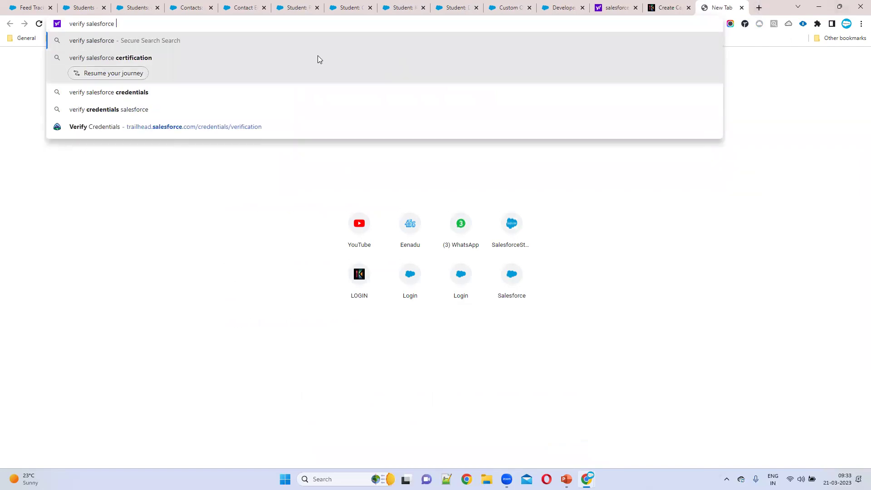
pyautogui.press('Return')
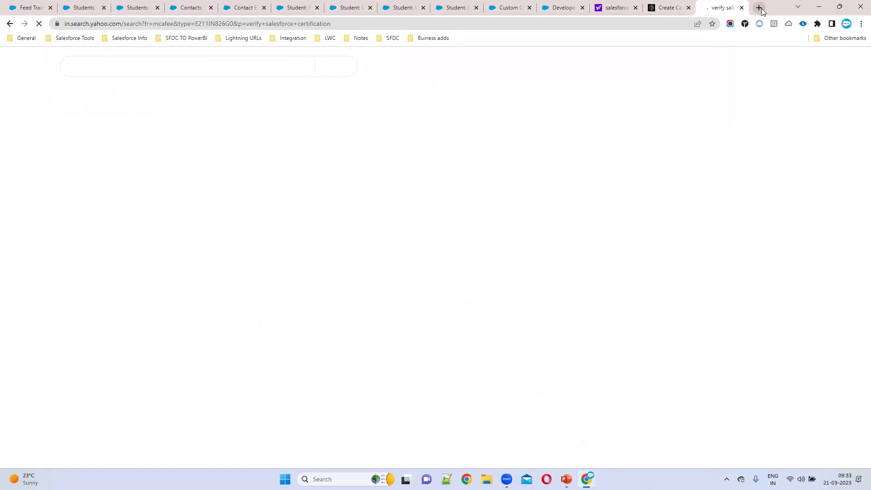
# - Make Google Chrome's address-bar search engine in Settings and return to the results
pyautogui.click(759, 7)
pyautogui.click(860, 25)
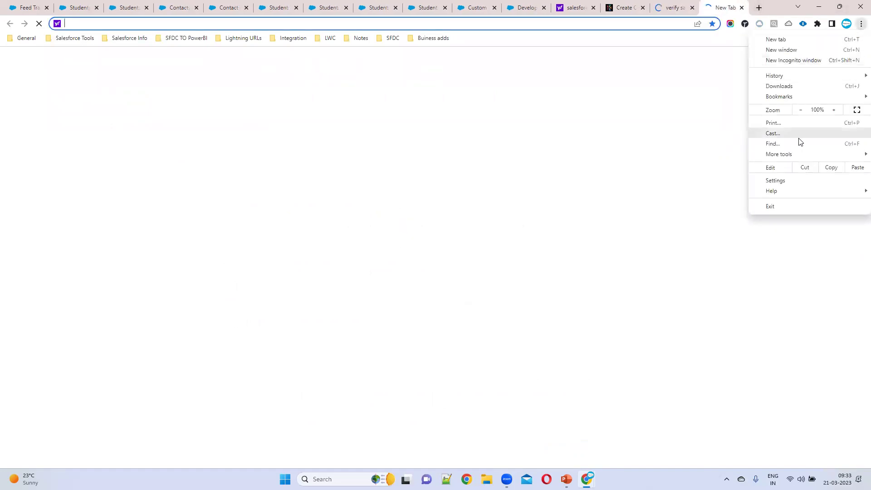
pyautogui.press('Escape')
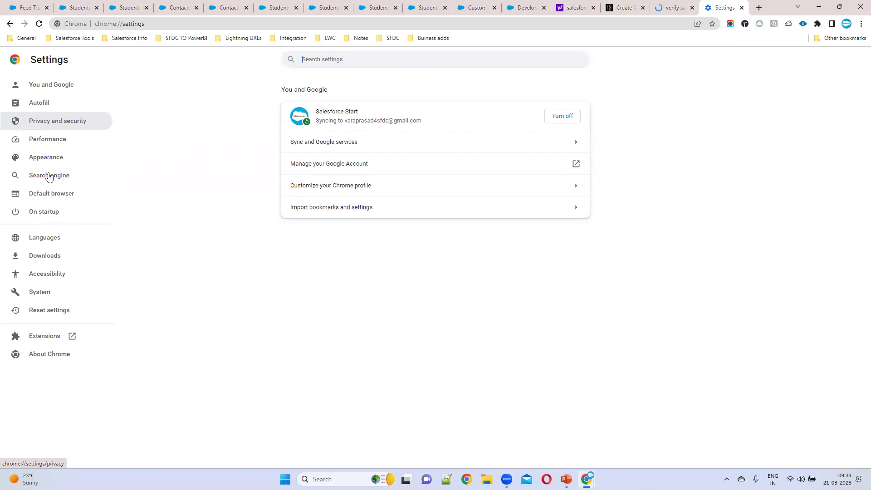
pyautogui.click(49, 176)
pyautogui.click(52, 194)
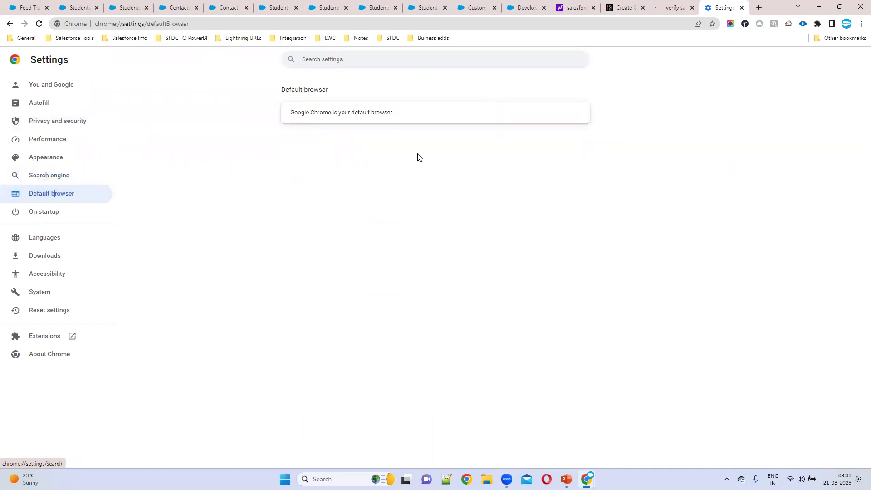
pyautogui.click(79, 176)
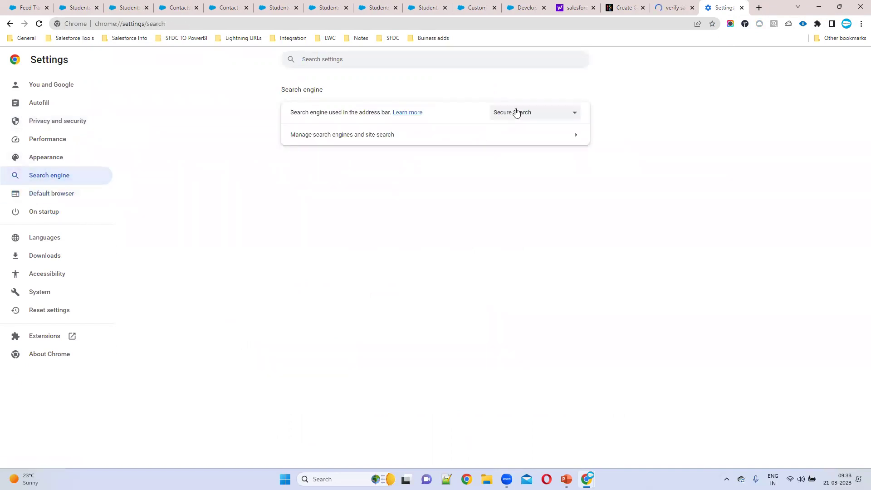
pyautogui.click(516, 112)
pyautogui.click(511, 121)
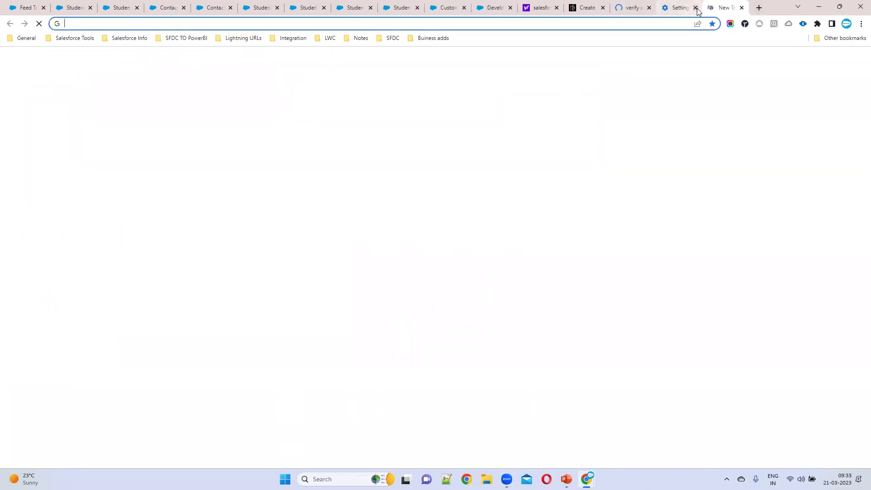
pyautogui.click(633, 8)
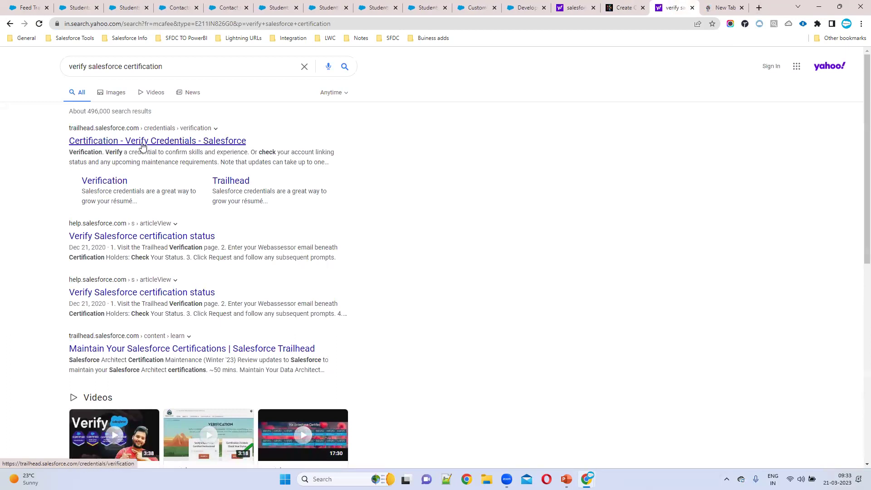
# - Open Trailhead's Verify Credentials page and enter the professional's email in the search box
pyautogui.click(98, 182)
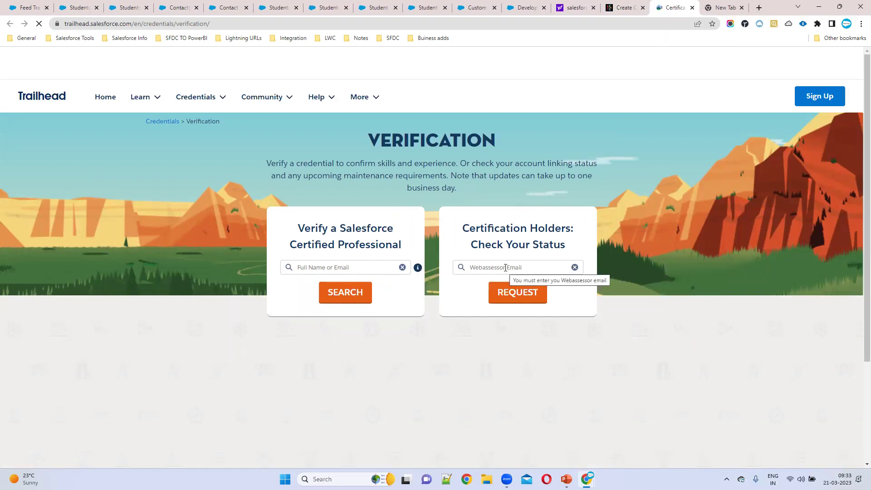
pyautogui.click(517, 267)
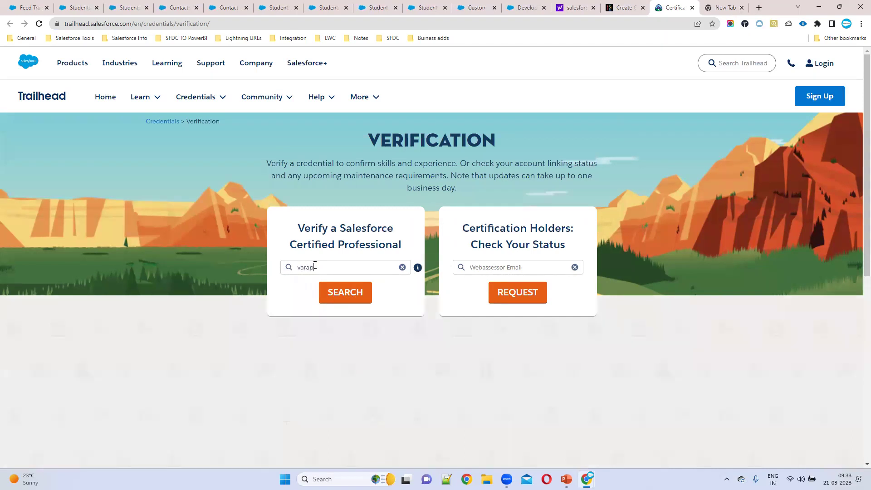
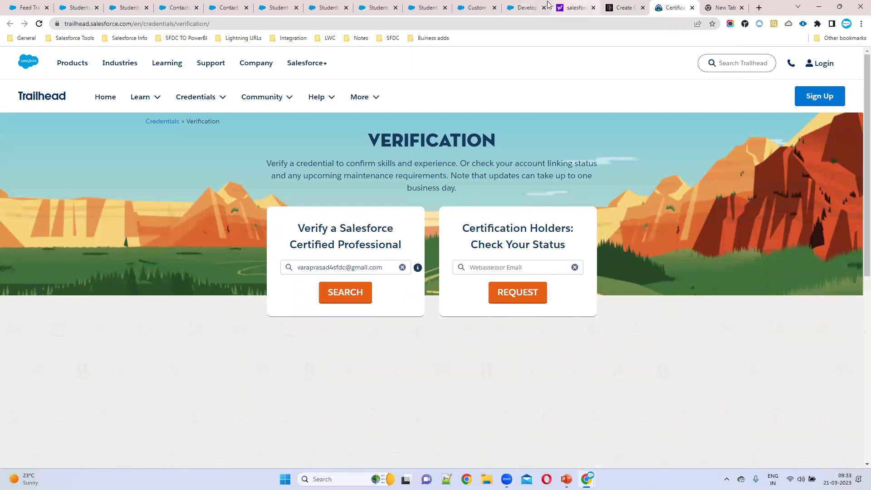
# - Revisit the Webassessor form's Email Address field, then submit the Trailhead credential search
pyautogui.click(623, 8)
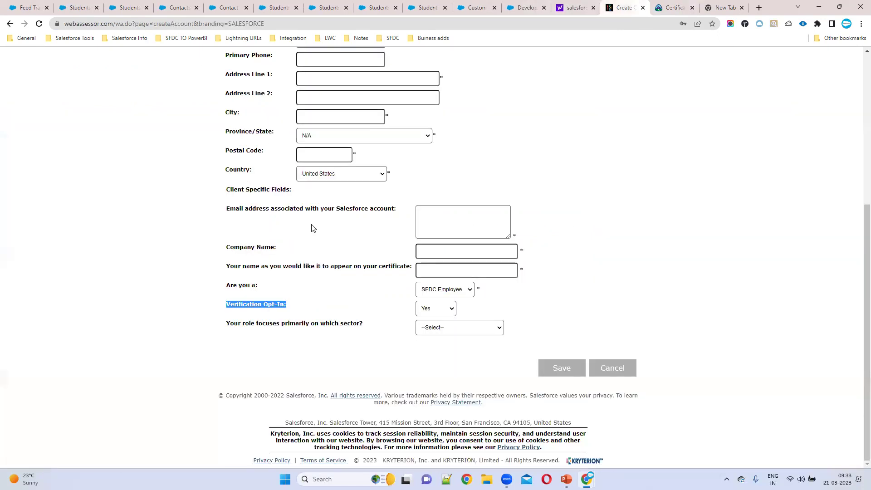
pyautogui.scroll(4, 312, 229)
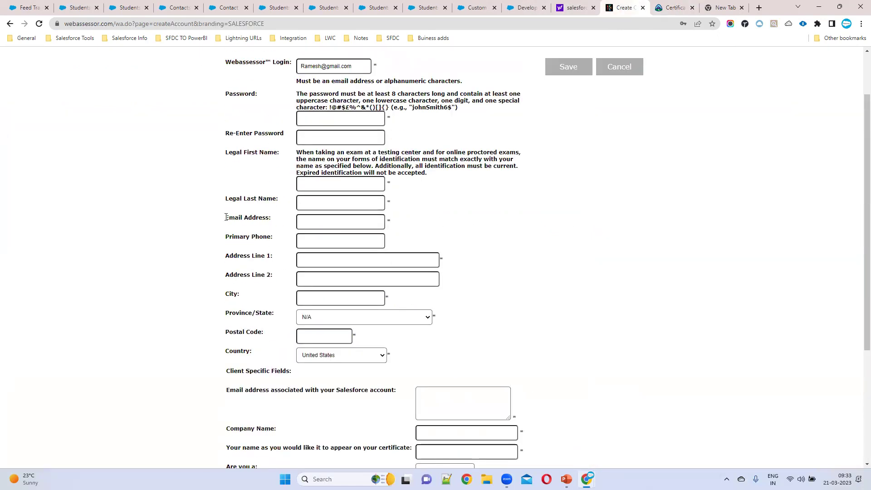
pyautogui.click(311, 222)
pyautogui.click(674, 6)
pyautogui.click(353, 293)
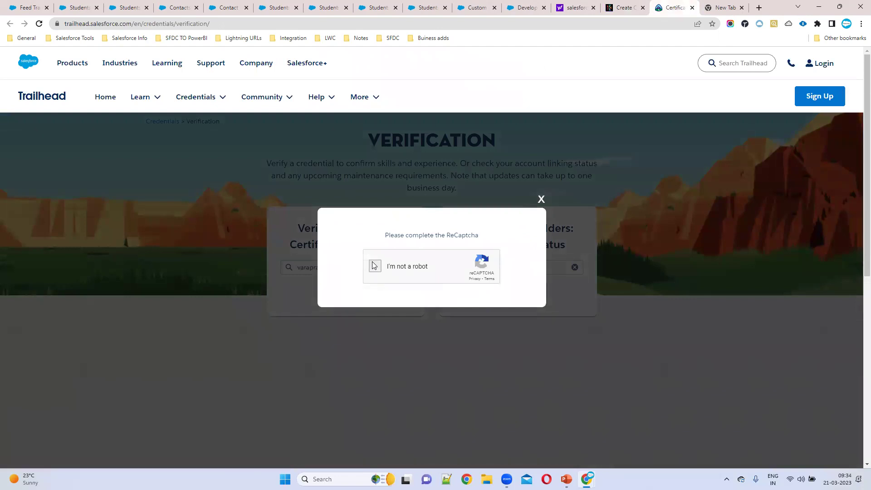
# - Pass the reCAPTCHA, review the professional's certifications and earned dates, then return to Webassessor
pyautogui.click(375, 266)
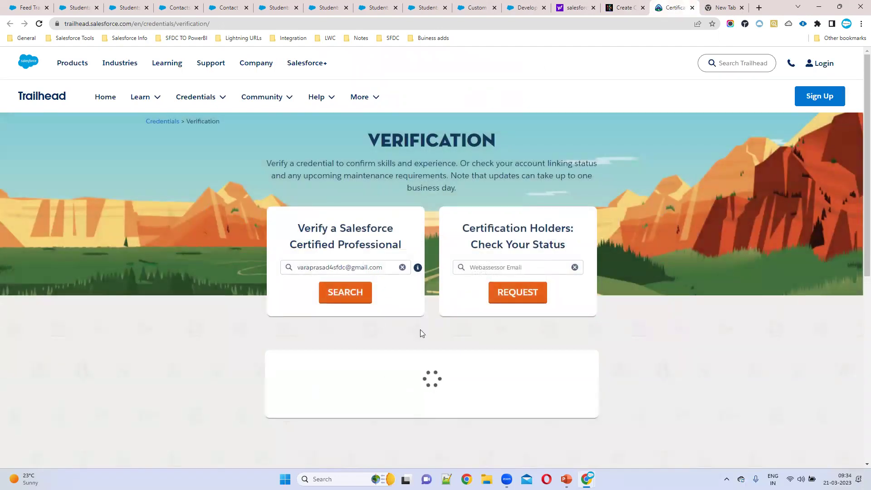
pyautogui.scroll(-3, 360, 354)
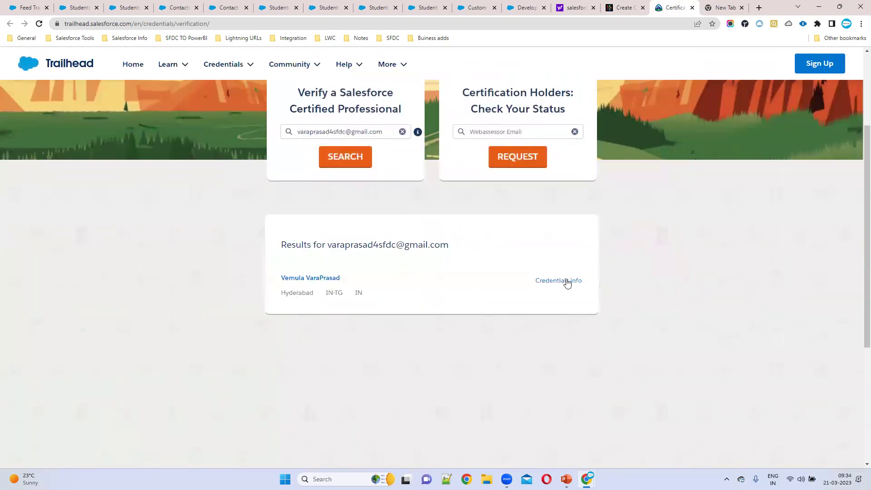
pyautogui.click(554, 284)
pyautogui.scroll(-3, 498, 220)
pyautogui.scroll(-3, 498, 220)
pyautogui.scroll(10, 473, 241)
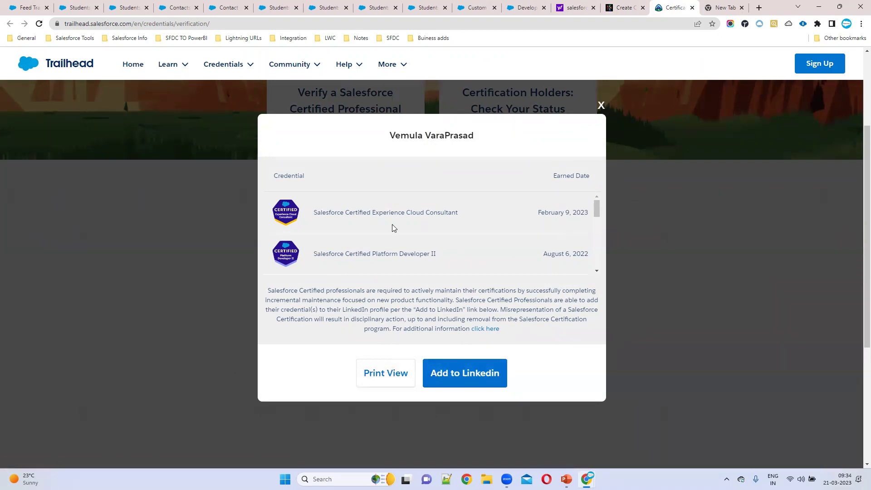
pyautogui.click(601, 106)
pyautogui.click(623, 9)
pyautogui.scroll(-1, 465, 312)
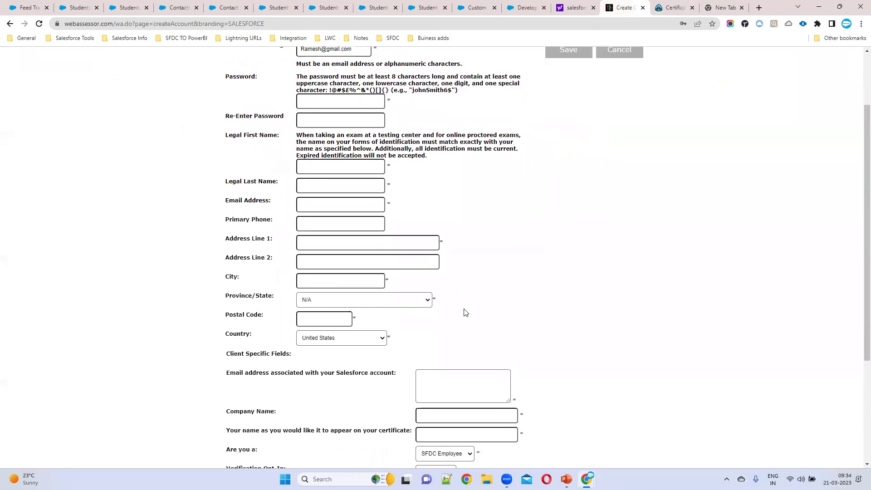
# - Choose Private for 'Your role focuses primarily on which sector?'
pyautogui.scroll(-3, 465, 312)
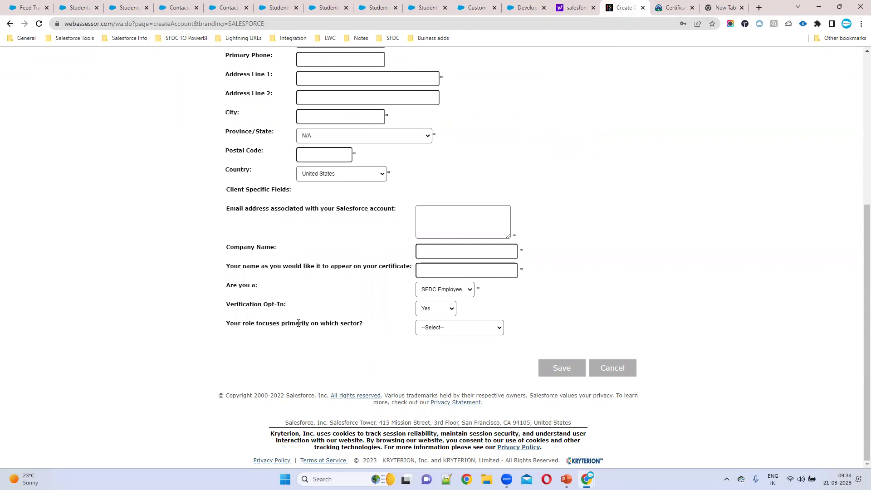
pyautogui.click(427, 328)
pyautogui.click(430, 343)
pyautogui.scroll(5, 325, 302)
# - Select the login email and visit the Email Address and Salesforce account email fields
pyautogui.moveTo(361, 132); pyautogui.dragTo(267, 129)
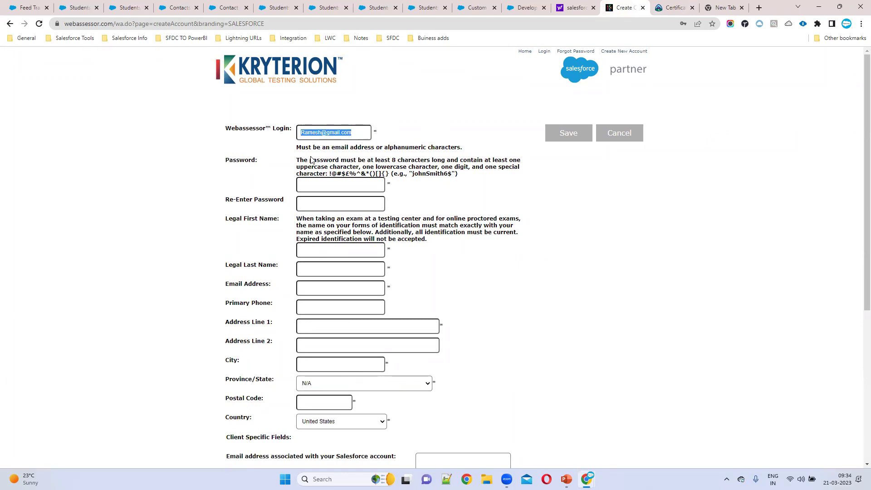
pyautogui.click(326, 286)
pyautogui.moveTo(358, 132); pyautogui.dragTo(293, 133)
pyautogui.click(306, 282)
pyautogui.scroll(-2, 369, 289)
pyautogui.moveTo(225, 366); pyautogui.dragTo(419, 361)
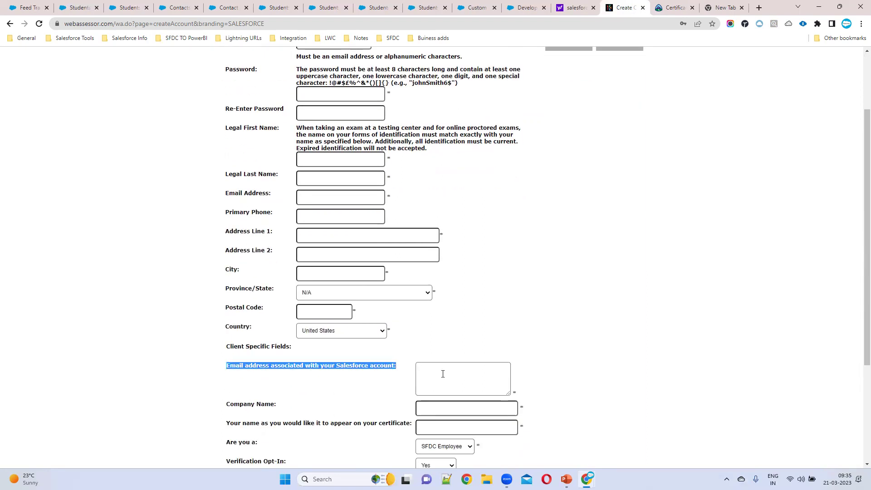
pyautogui.click(433, 374)
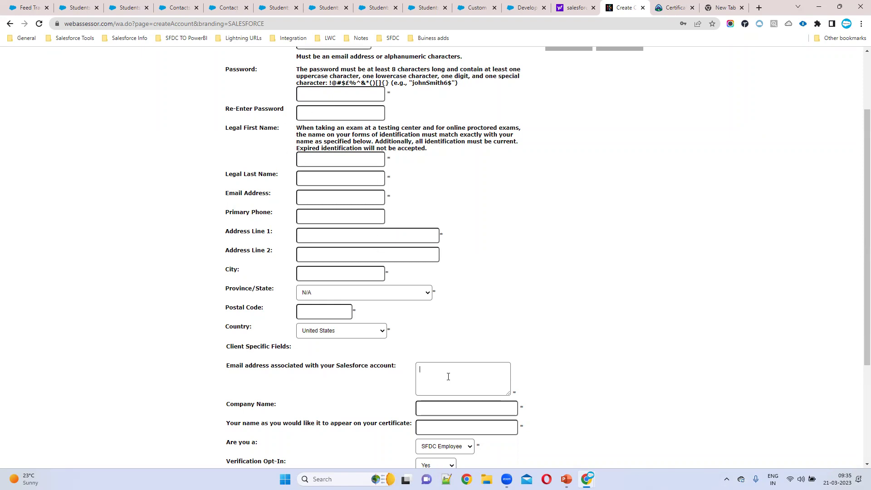
pyautogui.scroll(2, 323, 160)
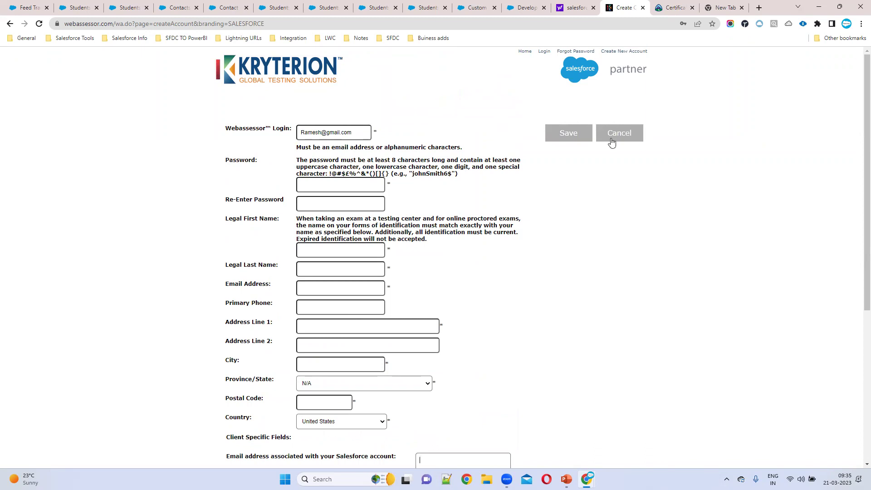
# - Cancel the new Webassessor account form
pyautogui.scroll(-5, 363, 267)
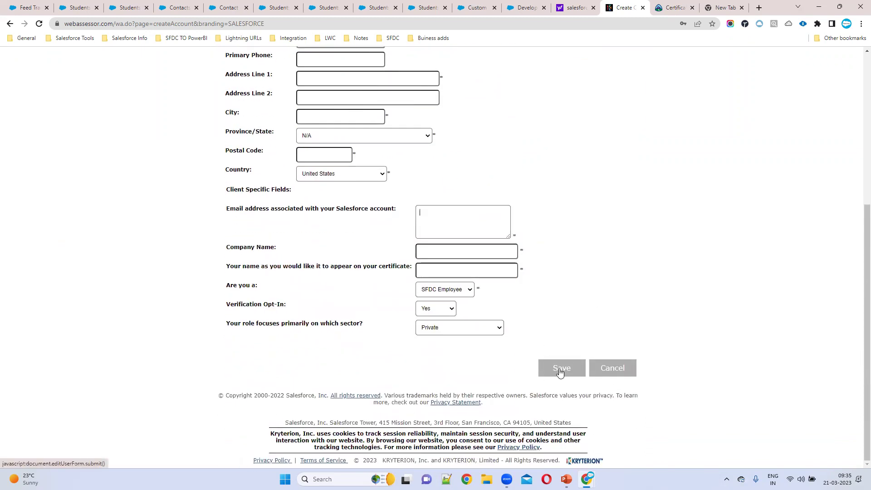
pyautogui.scroll(3, 334, 217)
pyautogui.scroll(1, 334, 215)
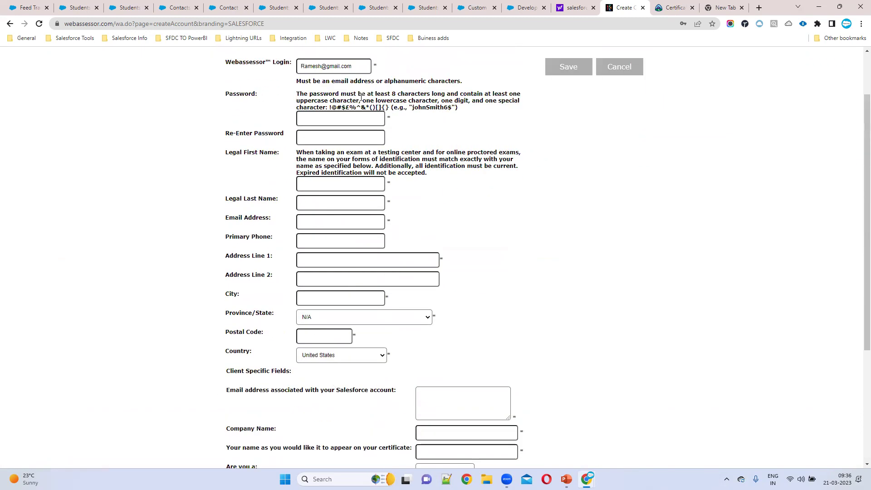
pyautogui.scroll(2, 522, 172)
pyautogui.click(622, 133)
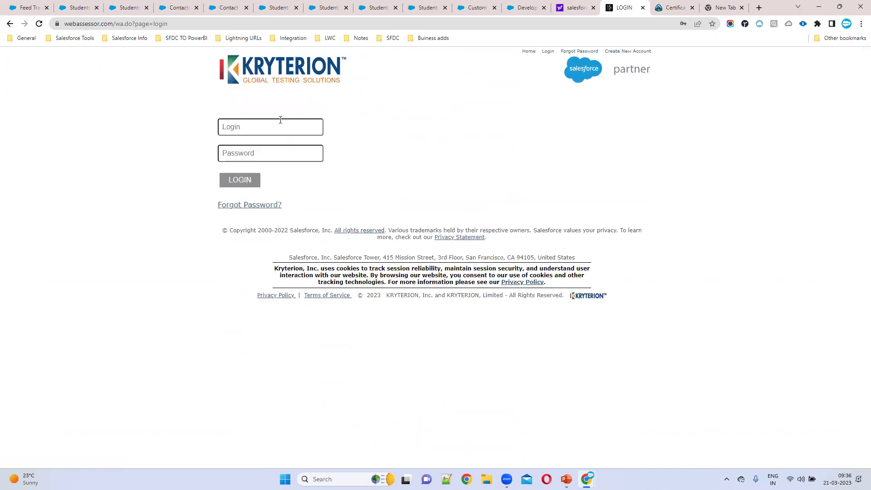
# - Sign in to Webassessor using the saved Chrome login credential
pyautogui.click(279, 122)
pyautogui.click(302, 153)
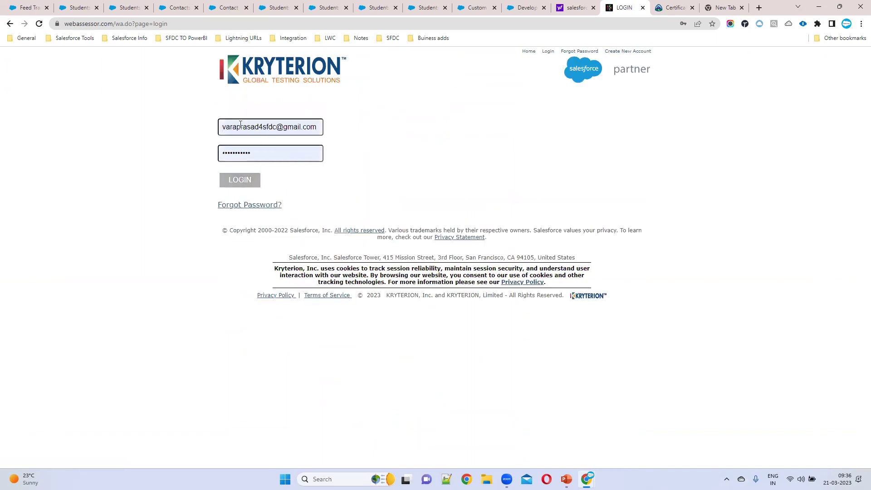
pyautogui.click(243, 182)
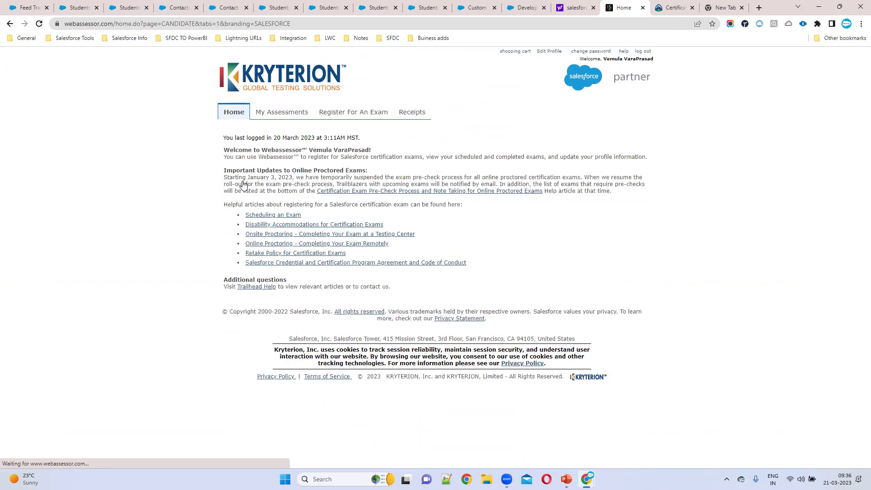
# - Go to the Register For An Exam catalogue from the candidate Home page
pyautogui.click(363, 116)
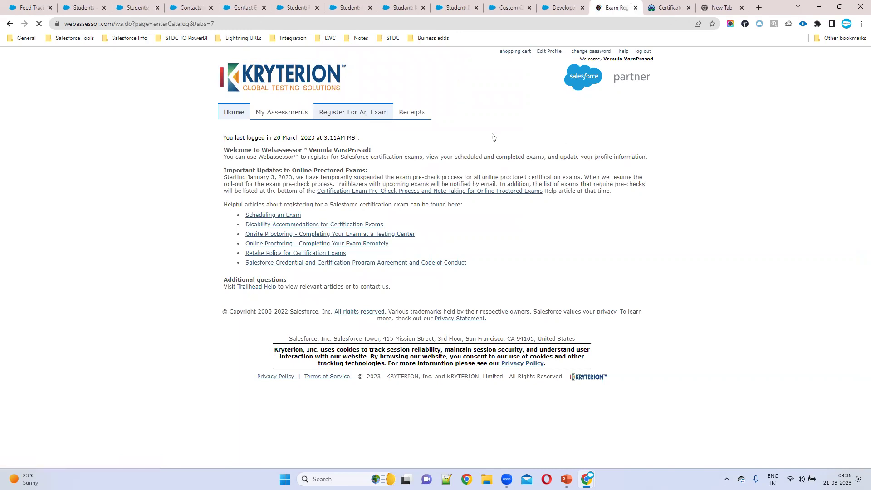
# - Expand Administrator Exams and Salesforce Certified Advanced Administrator, then register for its Online Proctored delivery
pyautogui.scroll(-1, 537, 247)
pyautogui.scroll(-1, 536, 247)
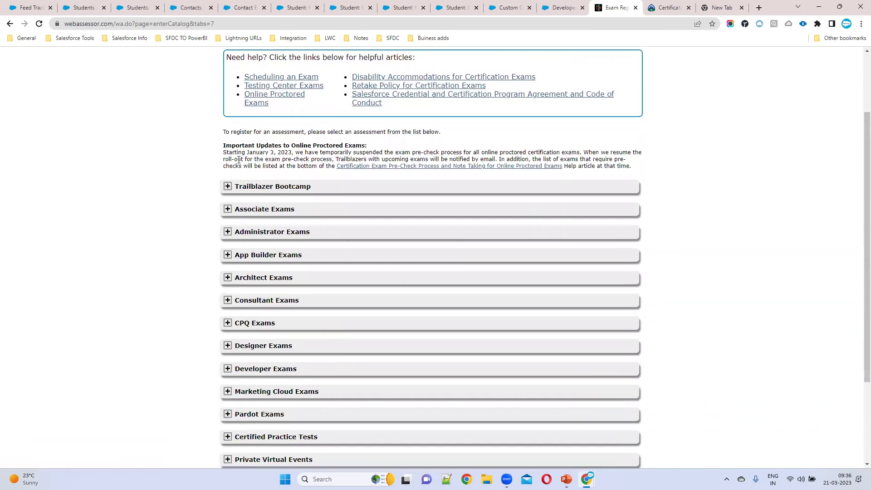
pyautogui.scroll(-3, 428, 220)
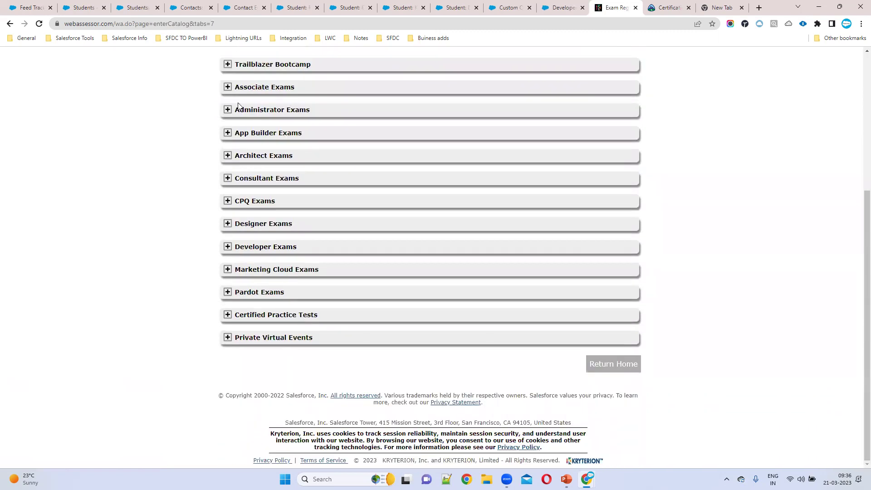
pyautogui.click(228, 110)
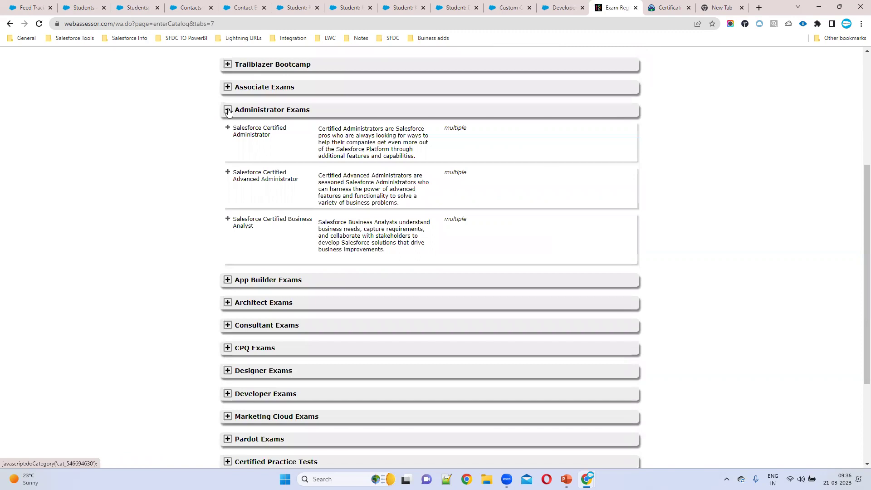
pyautogui.click(235, 130)
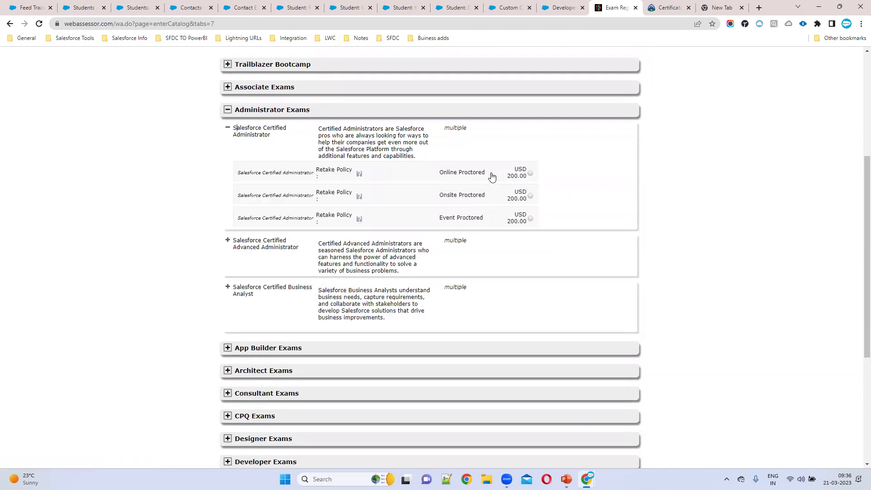
pyautogui.click(279, 246)
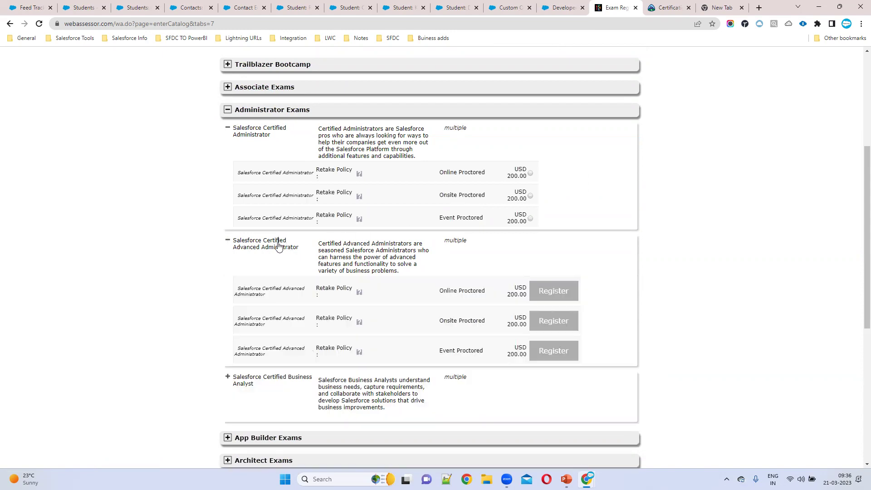
pyautogui.moveTo(540, 171)
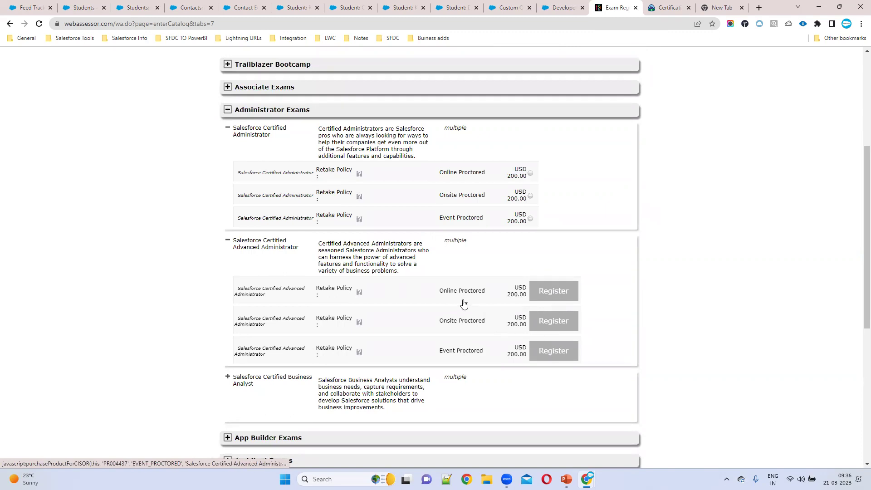
pyautogui.moveTo(432, 292); pyautogui.dragTo(491, 293)
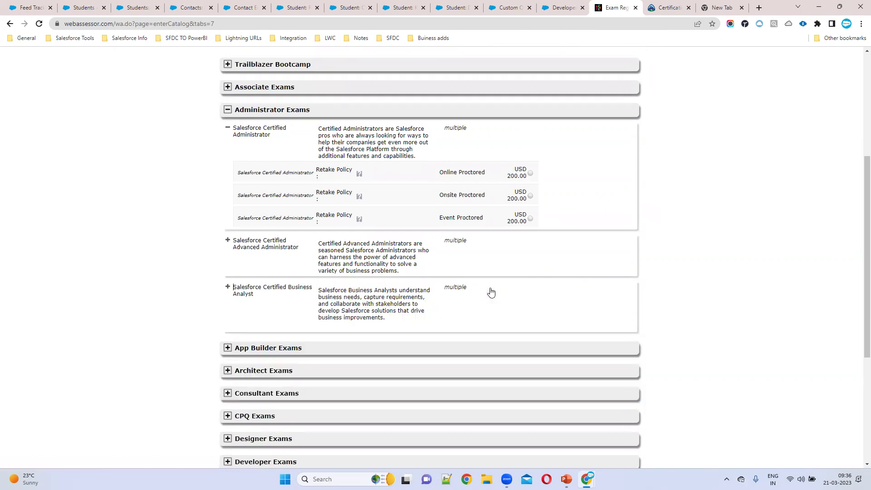
pyautogui.click(289, 248)
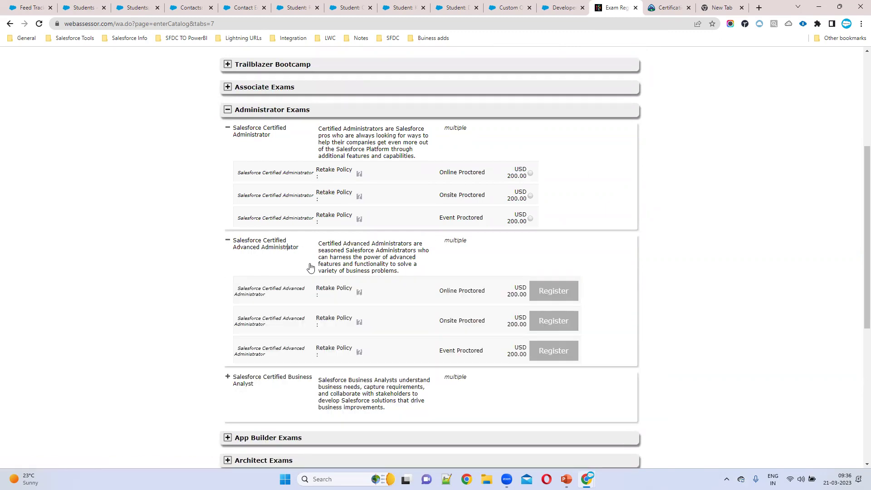
pyautogui.click(561, 297)
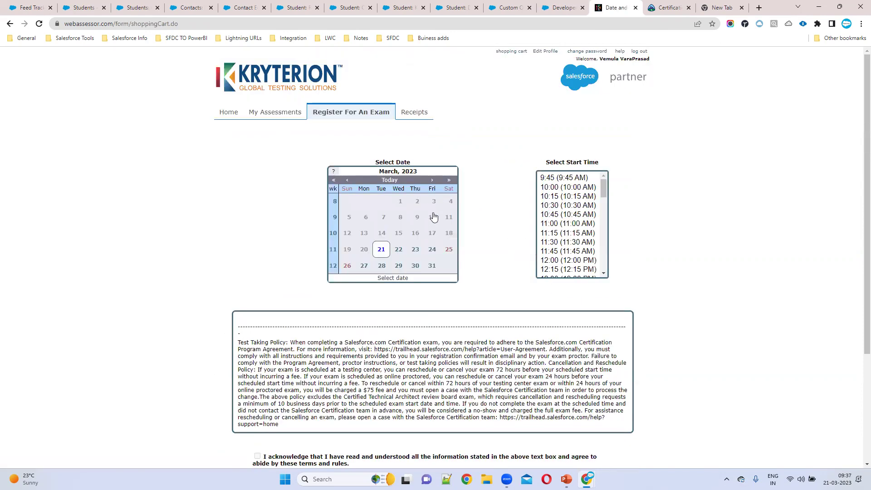
# - Book the exam for Friday 24 March at 15:30, accepting the test-taking policy
pyautogui.click(432, 250)
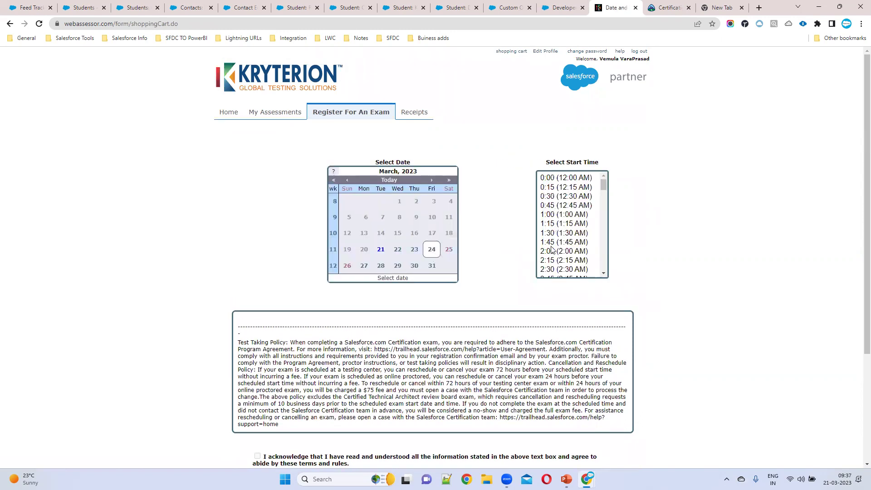
pyautogui.scroll(-12, 573, 258)
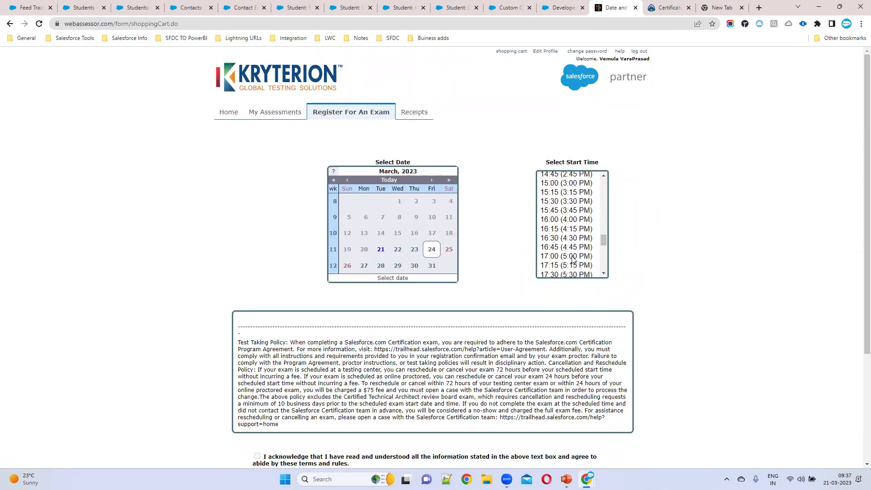
pyautogui.click(567, 202)
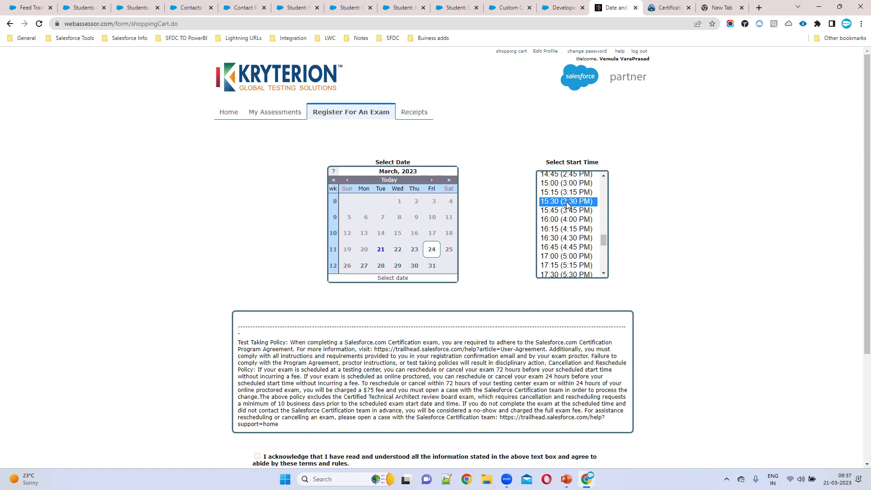
pyautogui.scroll(-3, 477, 276)
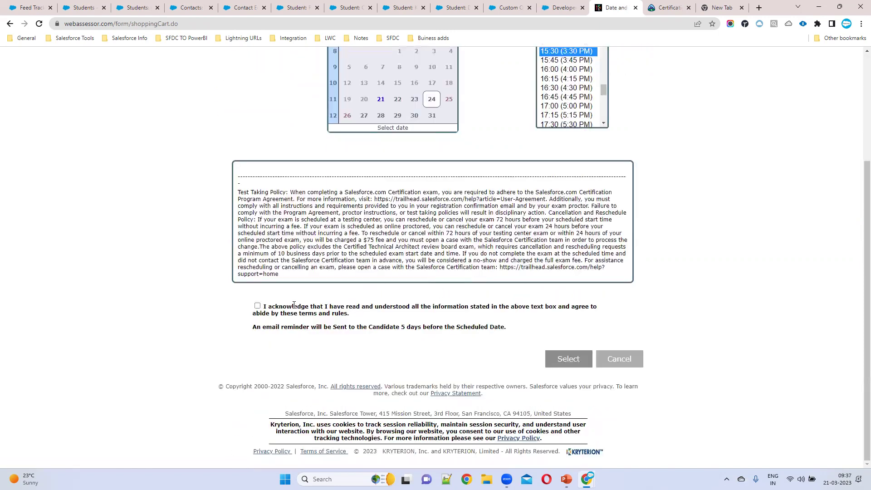
pyautogui.click(257, 306)
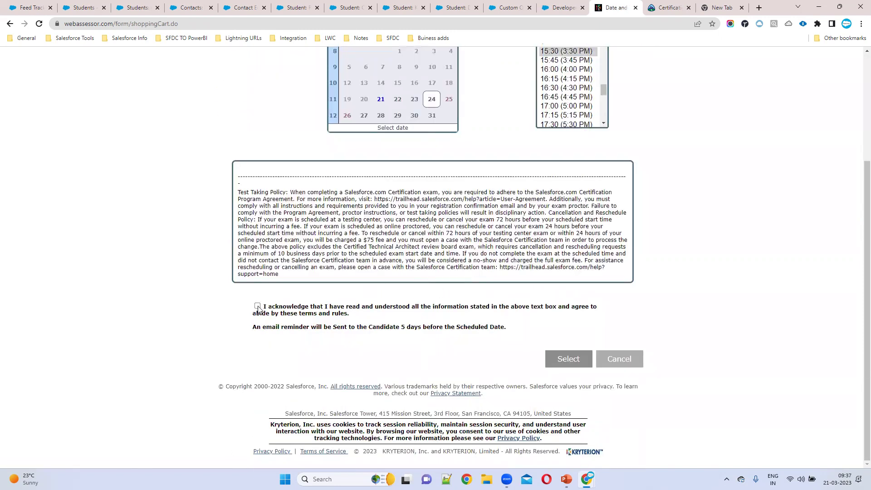
pyautogui.click(570, 361)
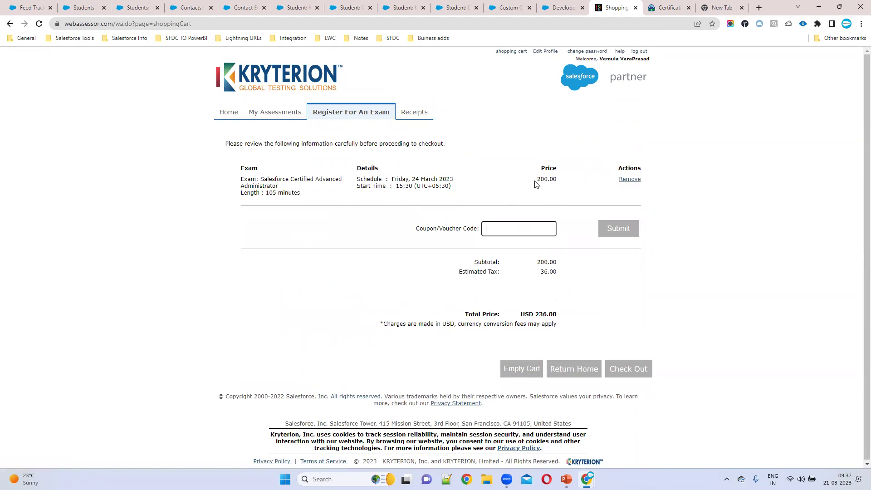
# - Review the cart's exam price, coupon field and subtotal and tax, then go to My Assessments
pyautogui.moveTo(537, 180); pyautogui.dragTo(568, 184)
pyautogui.click(514, 227)
pyautogui.moveTo(471, 259); pyautogui.dragTo(593, 281)
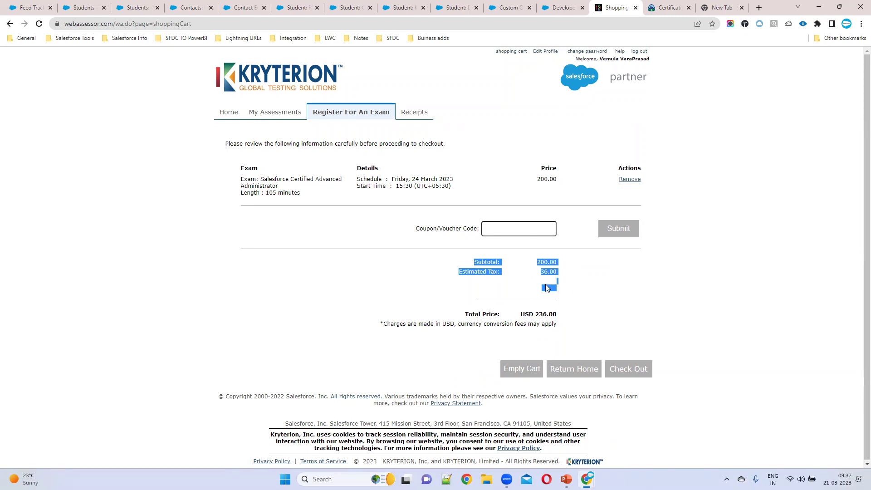
pyautogui.click(613, 297)
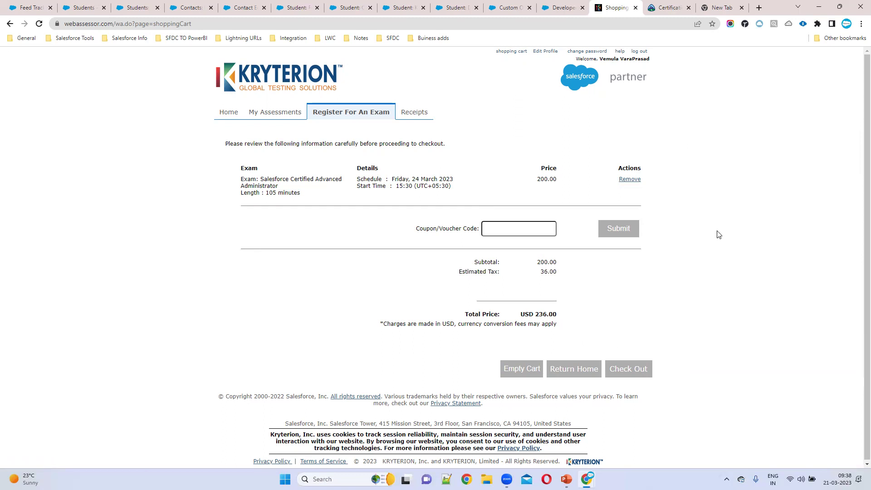
pyautogui.click(274, 114)
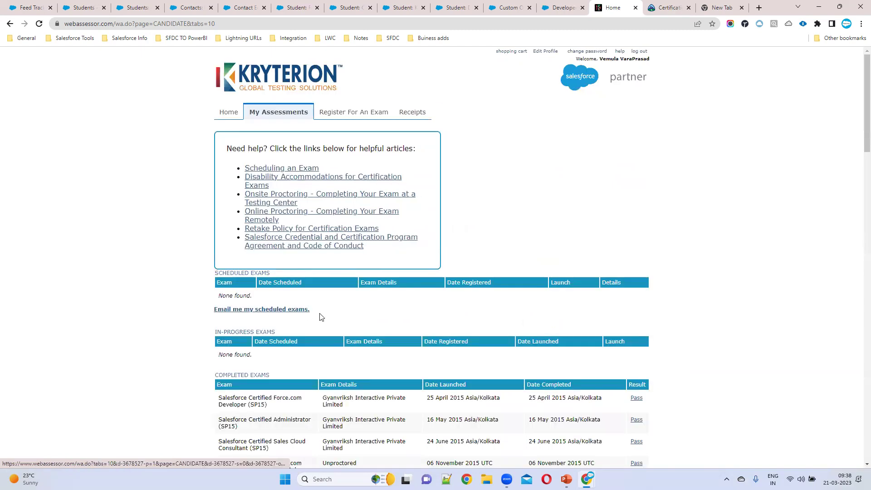
# - Note the empty scheduled-exams notice and return to the Register For An Exam catalogue
pyautogui.moveTo(216, 294); pyautogui.dragTo(418, 308)
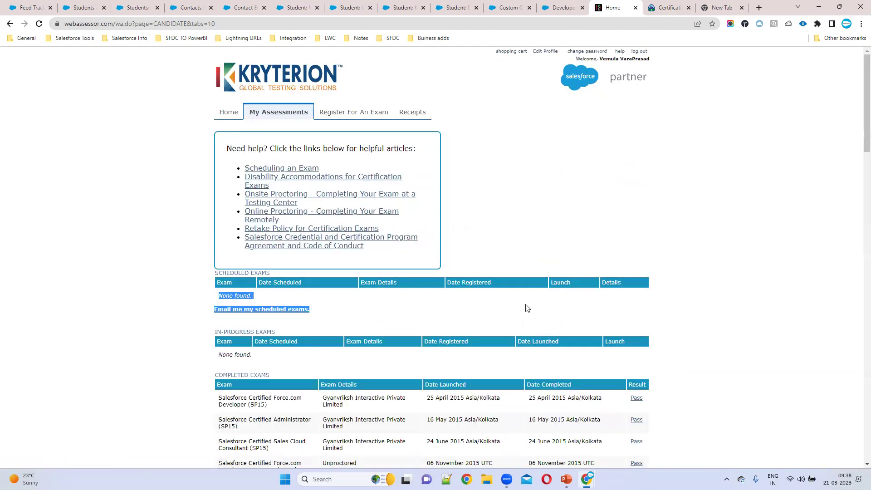
pyautogui.click(359, 117)
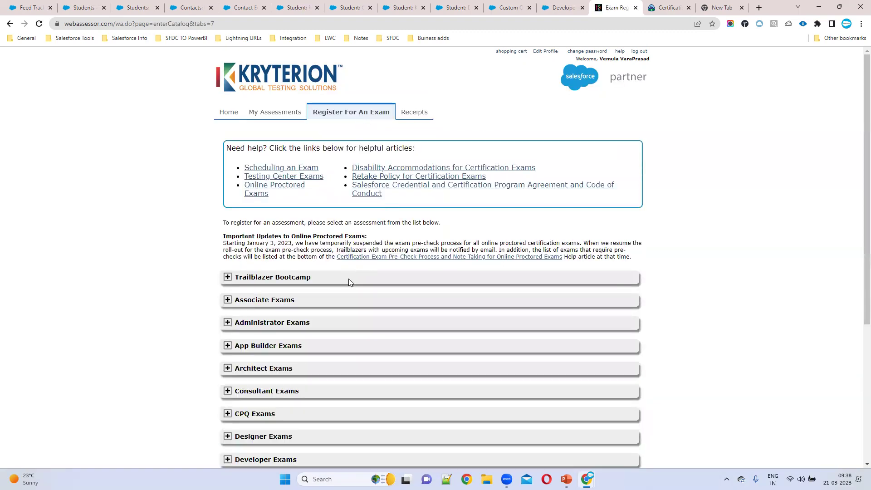
# - Expand the Advanced Administrator exam under Administrator Exams and register for Onsite Proctored delivery
pyautogui.click(228, 324)
pyautogui.scroll(-2, 313, 317)
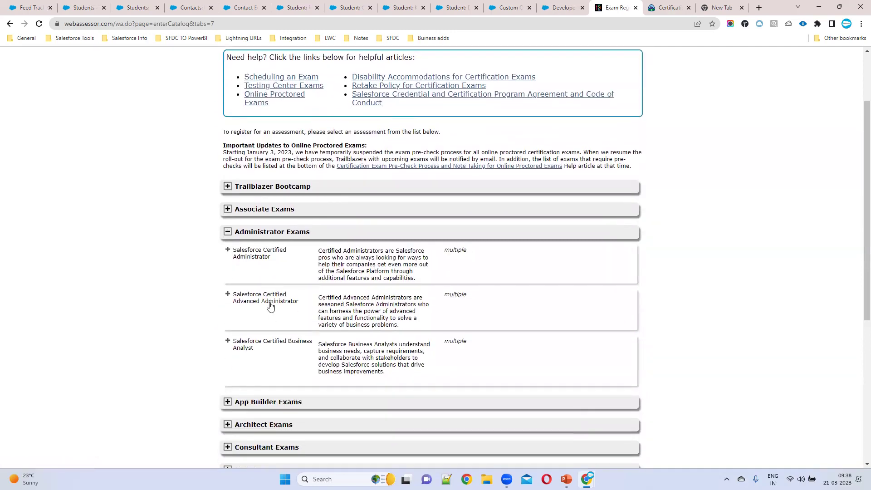
pyautogui.click(270, 304)
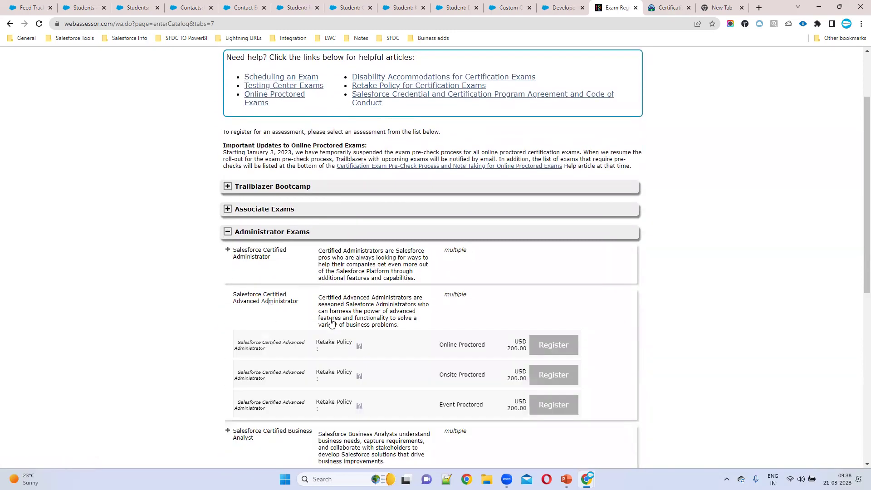
pyautogui.click(563, 376)
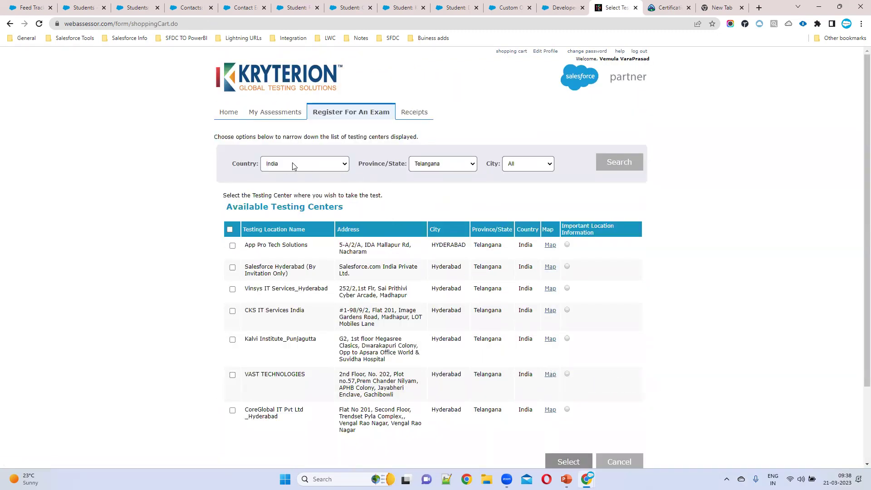
# - Keep India as the country and select CKS IT Services India as the testing center
pyautogui.click(346, 168)
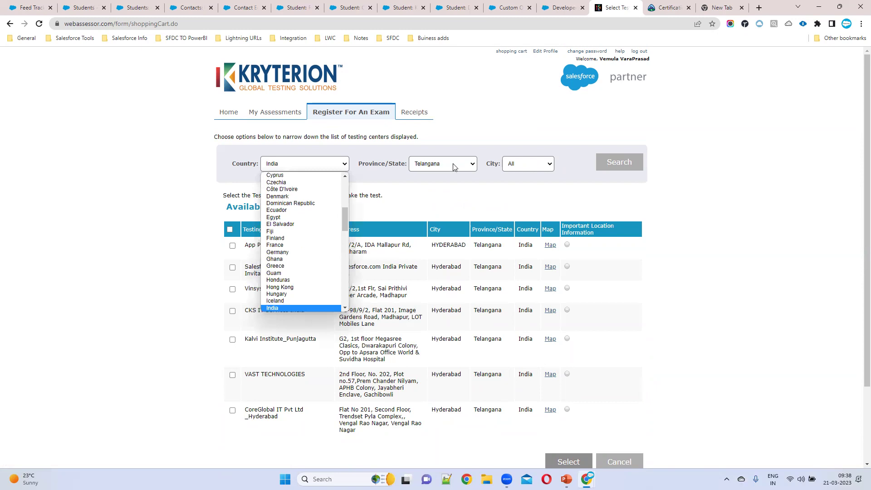
pyautogui.click(486, 190)
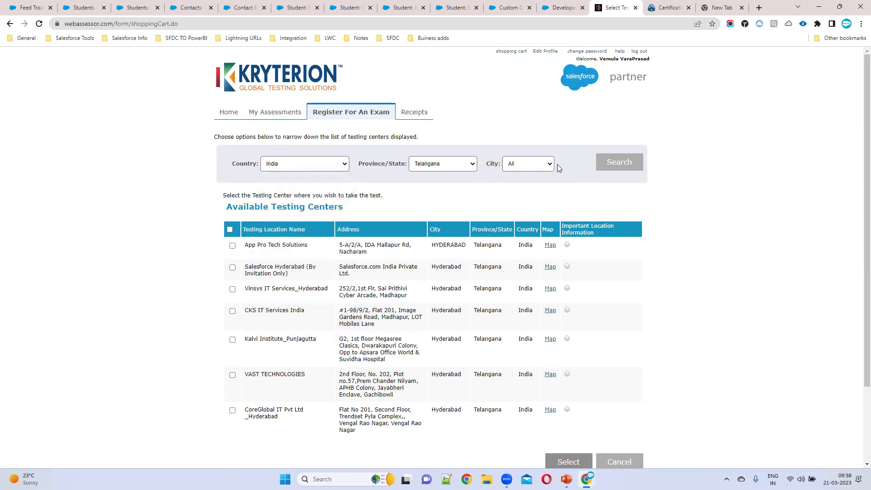
pyautogui.scroll(-2, 363, 254)
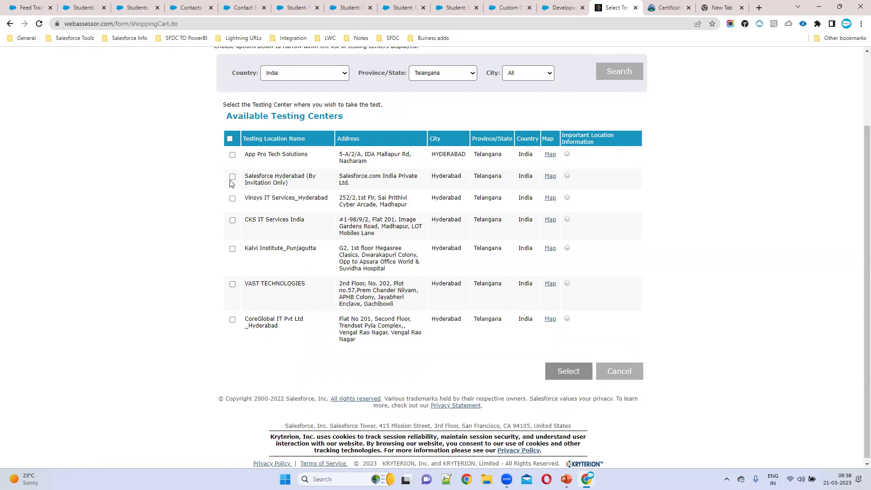
pyautogui.click(232, 220)
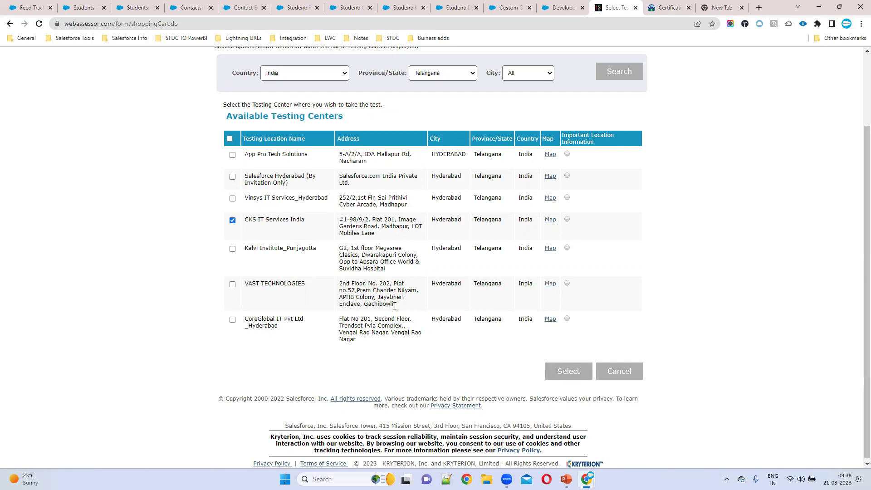
pyautogui.click(554, 373)
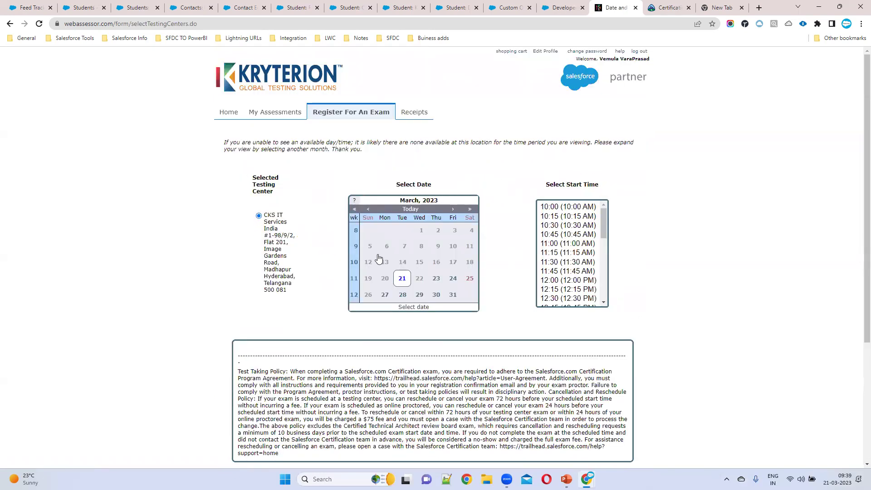
# - Pick the 11:15 AM start time and tick the test-taking policy acknowledgement
pyautogui.click(562, 253)
pyautogui.scroll(-3, 554, 318)
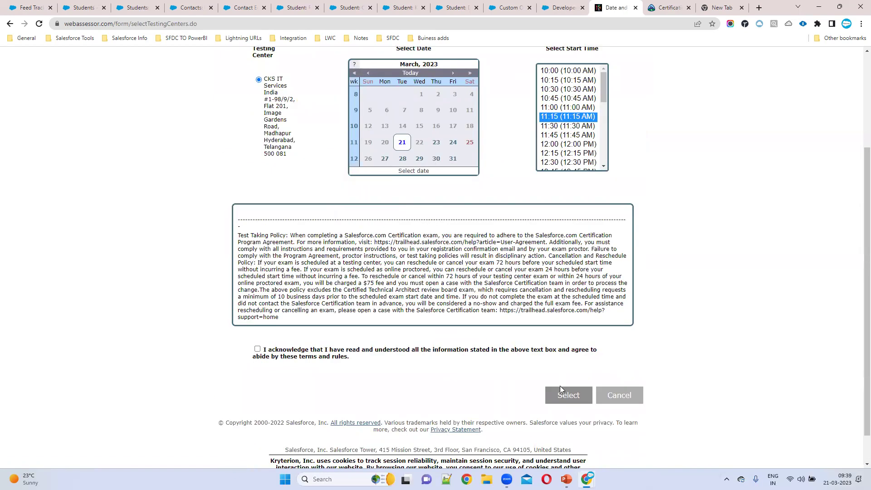
pyautogui.click(257, 349)
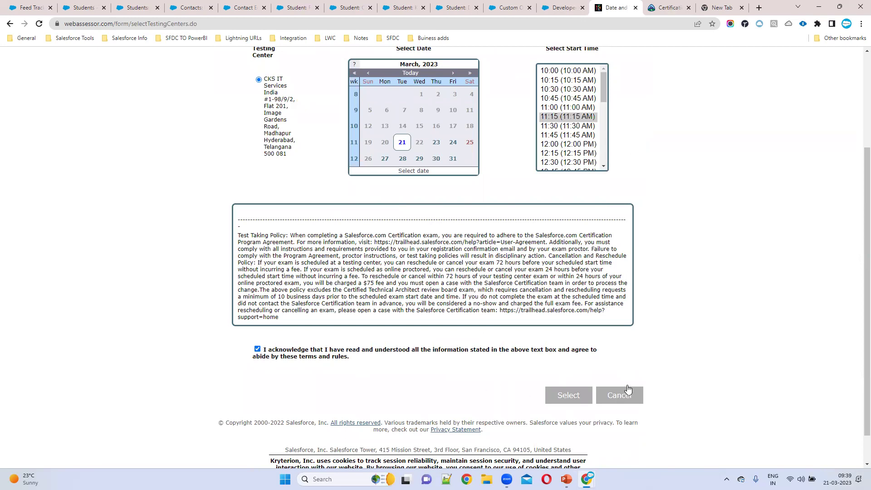
pyautogui.scroll(3, 612, 208)
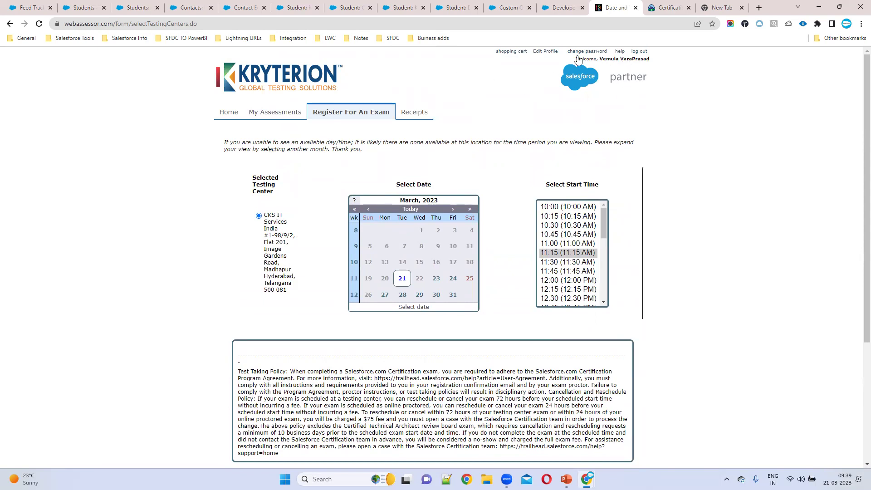
# - Open Edit Profile and highlight the login email and Salesforce account email fields
pyautogui.click(547, 52)
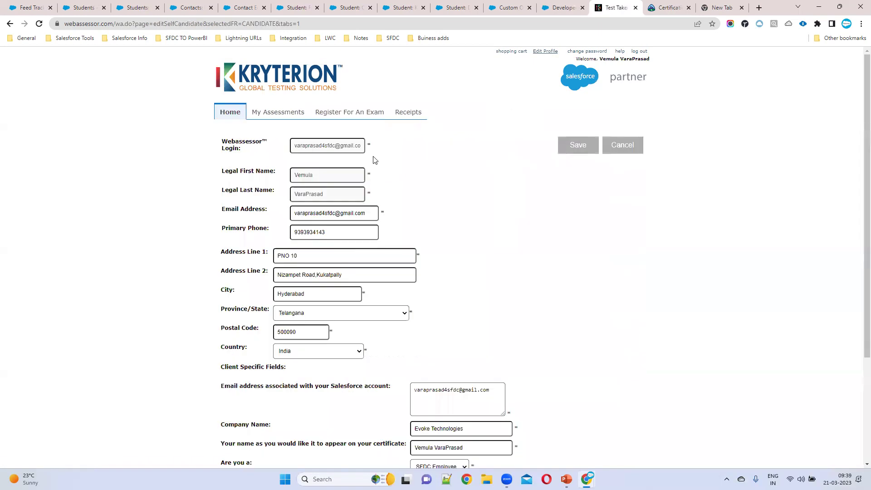
pyautogui.moveTo(296, 146); pyautogui.dragTo(403, 150)
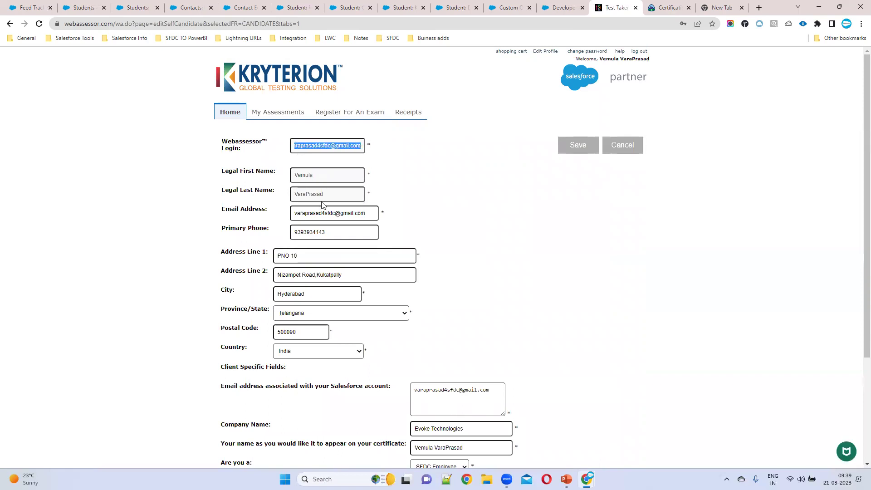
pyautogui.scroll(-2, 364, 278)
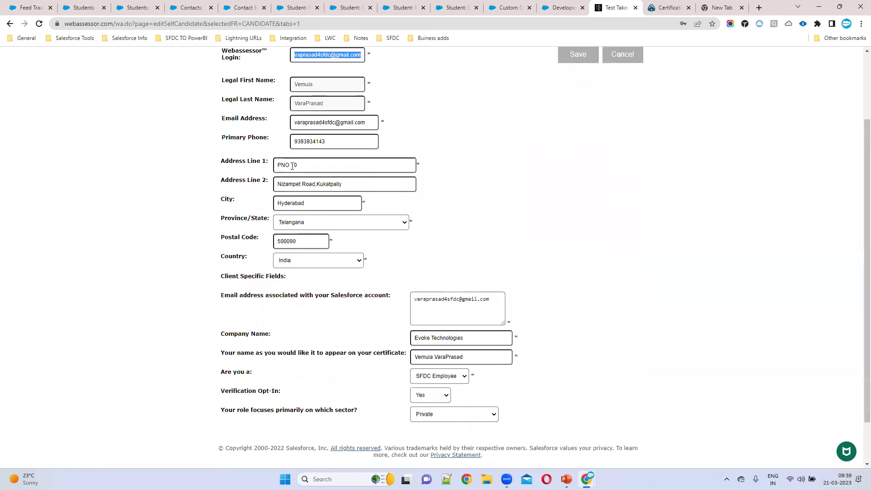
pyautogui.scroll(-1, 439, 303)
pyautogui.moveTo(266, 242); pyautogui.dragTo(393, 245)
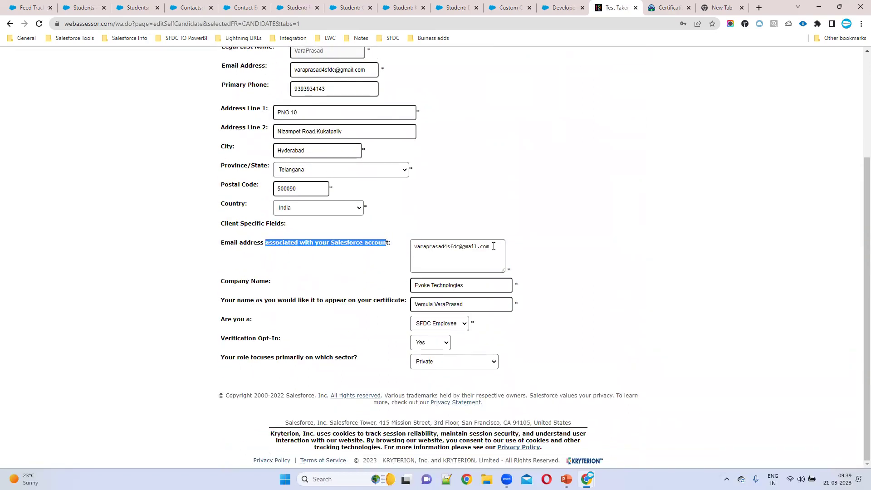
pyautogui.click(493, 246)
pyautogui.keyDown('shift'); pyautogui.click(413, 245); pyautogui.keyUp('shift')
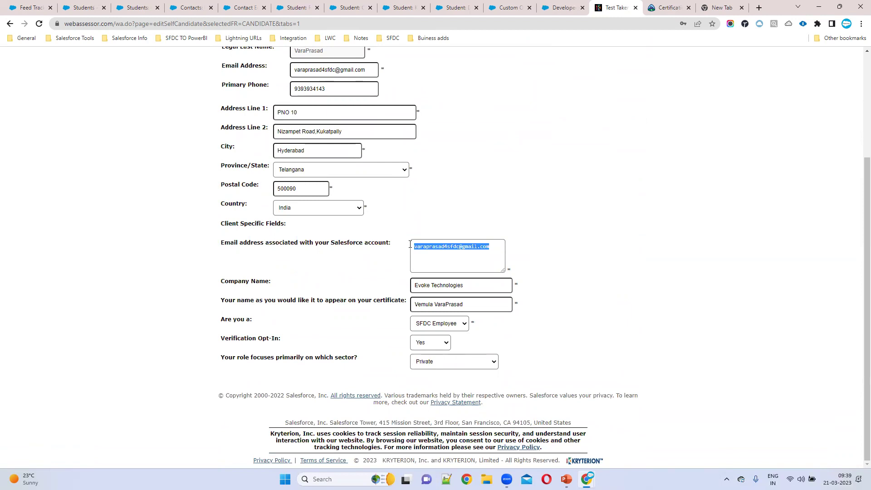
# - Look back over the profile form, then return to the Trailhead certification verification page
pyautogui.scroll(3, 410, 245)
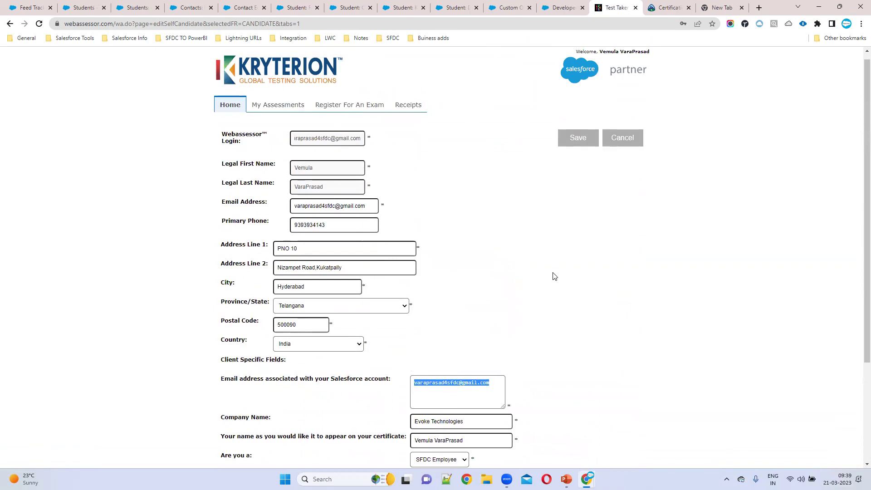
pyautogui.scroll(-3, 553, 276)
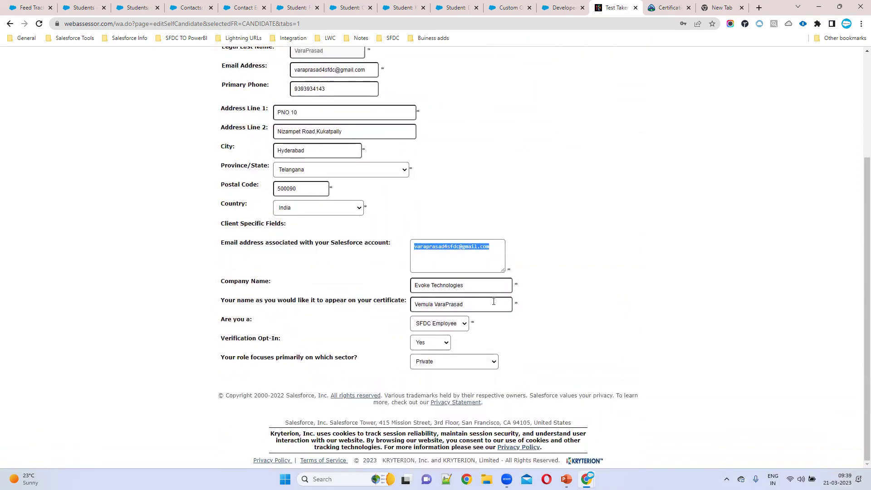
pyautogui.scroll(3, 428, 214)
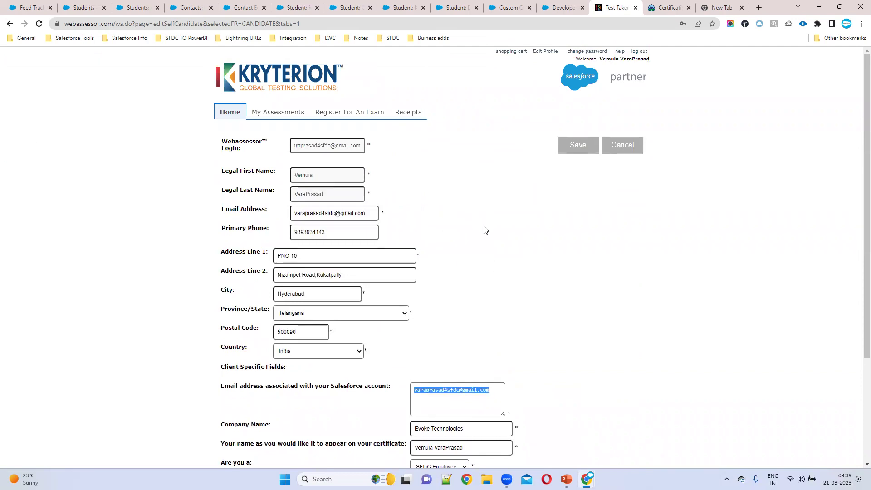
pyautogui.scroll(-3, 484, 230)
pyautogui.scroll(3, 437, 277)
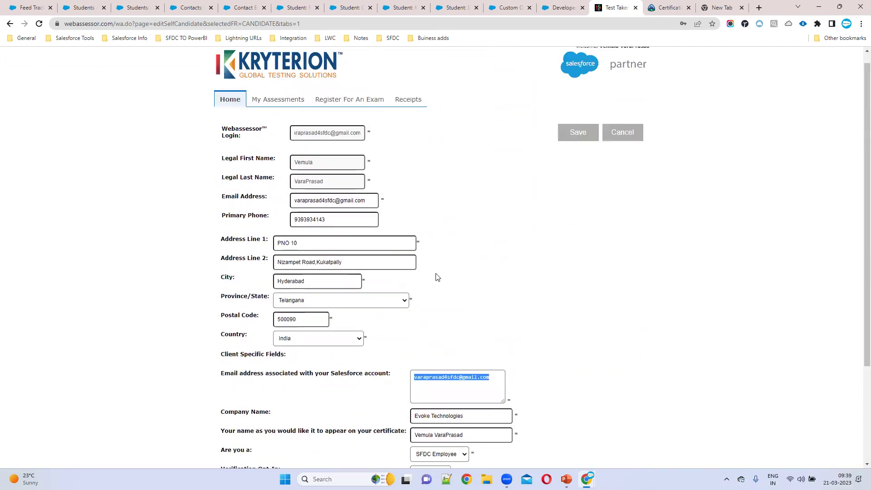
pyautogui.click(320, 144)
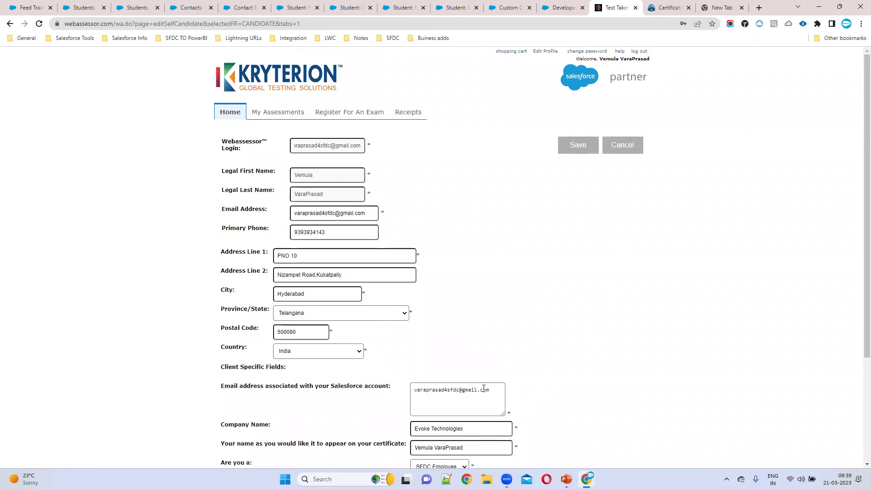
pyautogui.click(667, 7)
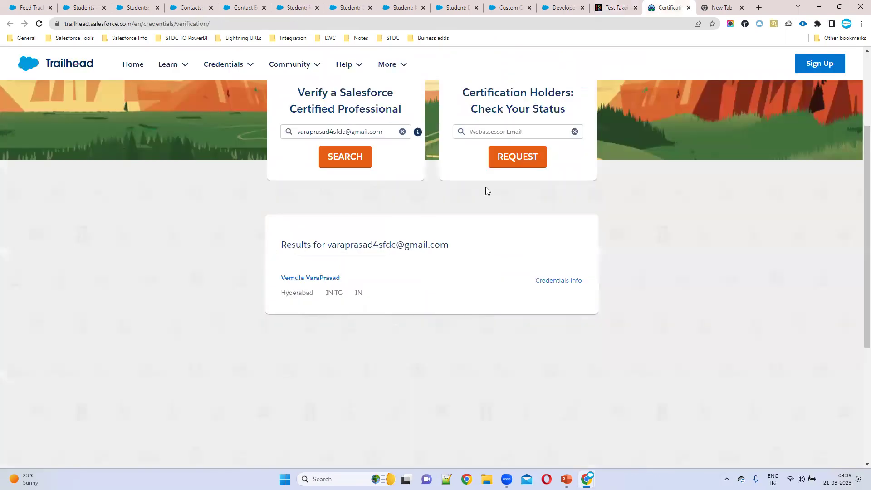